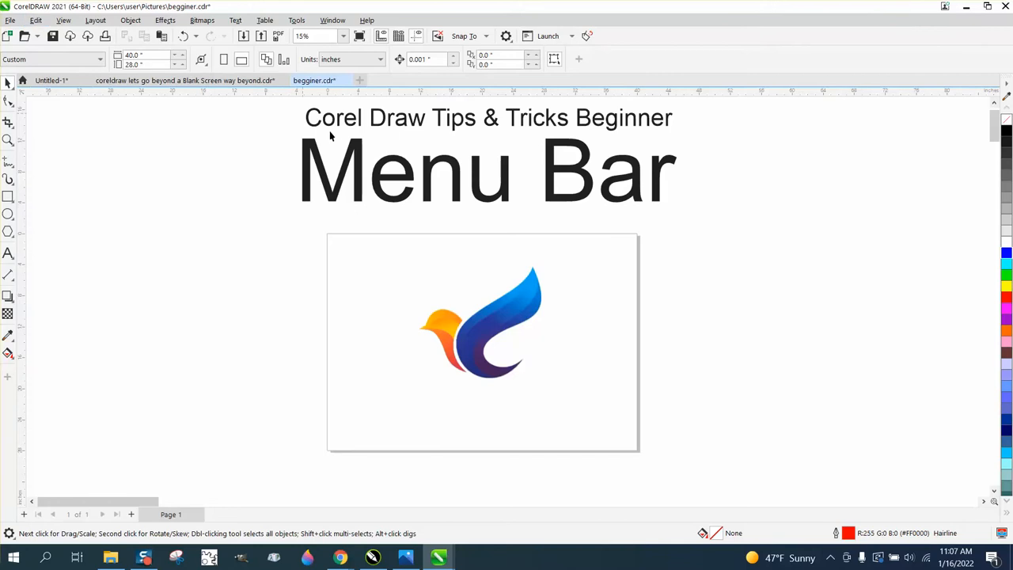
Preview the drawing in full-screen mode and return to the normal workspace
click(64, 19)
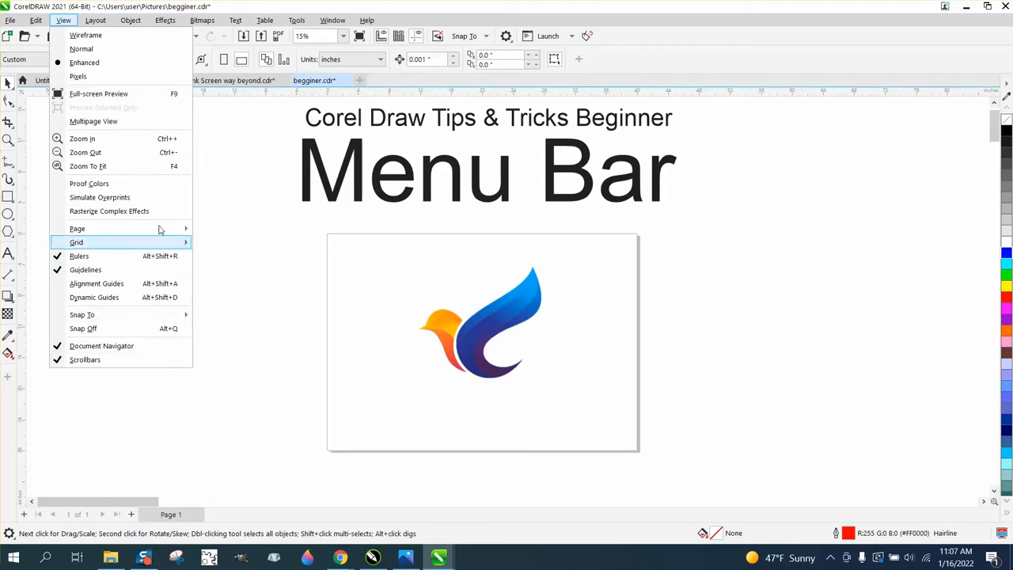
click(175, 96)
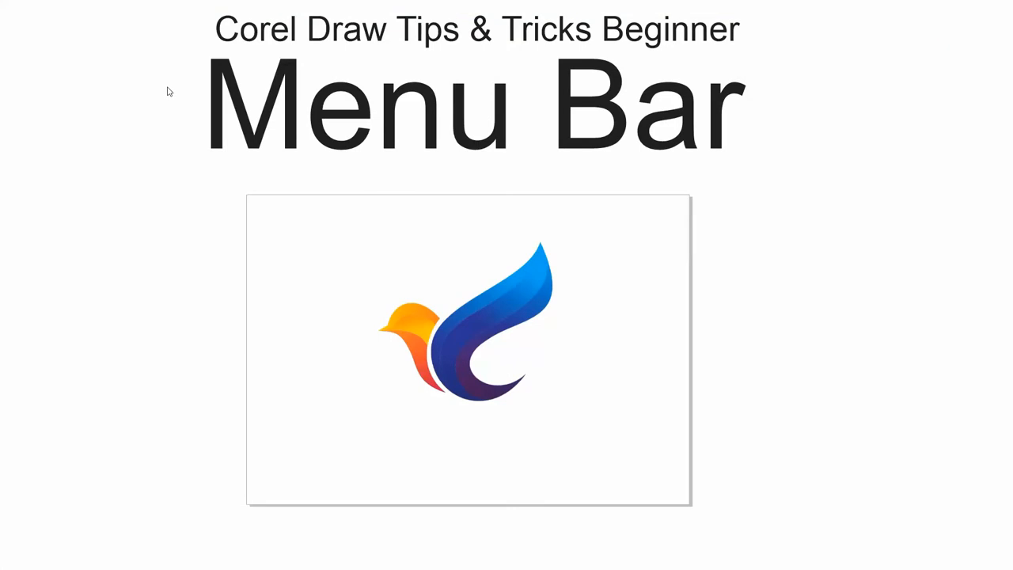
key(Escape)
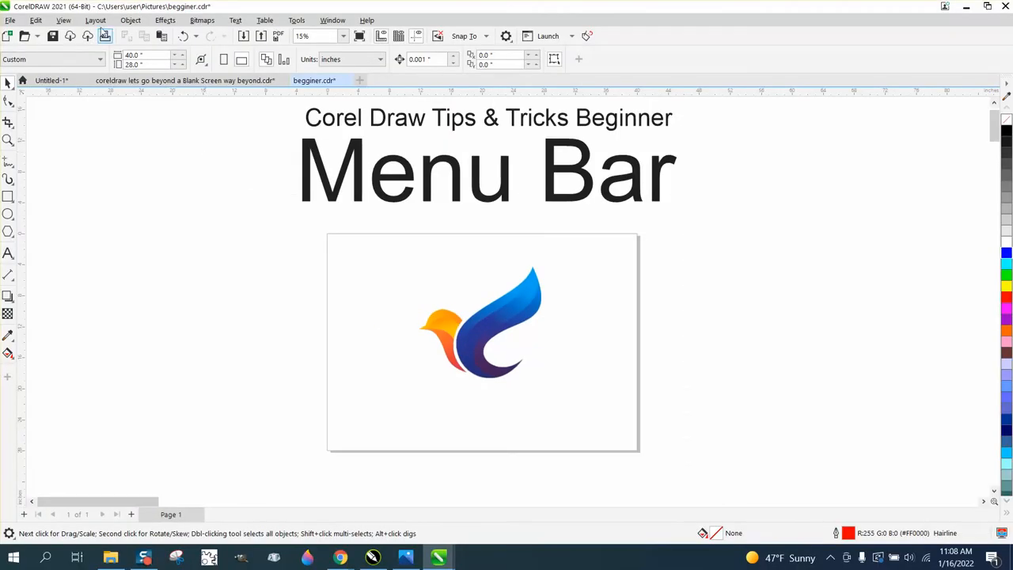
Display the drawing in Wireframe view and examine the bird logo up close
click(63, 21)
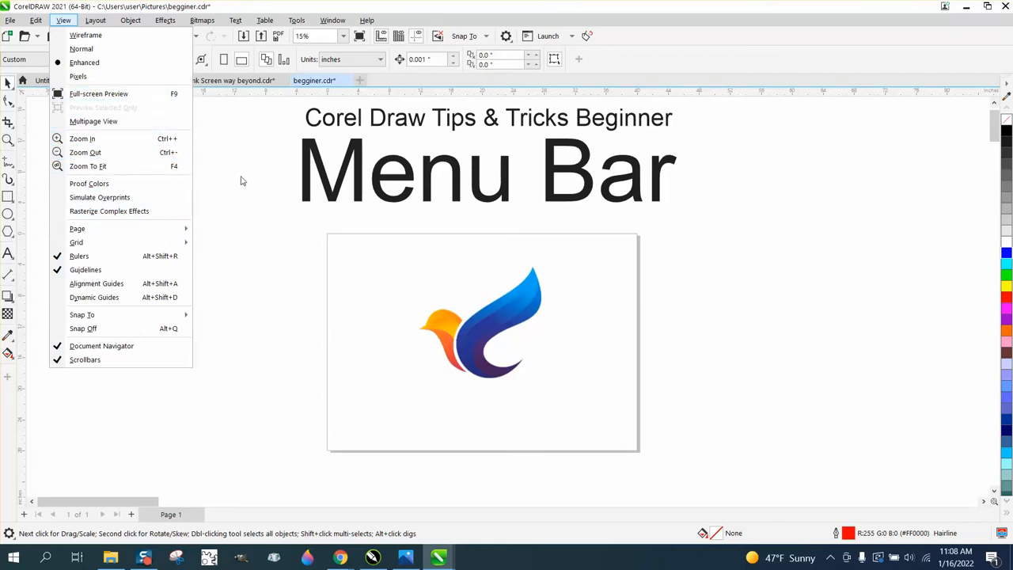
click(87, 36)
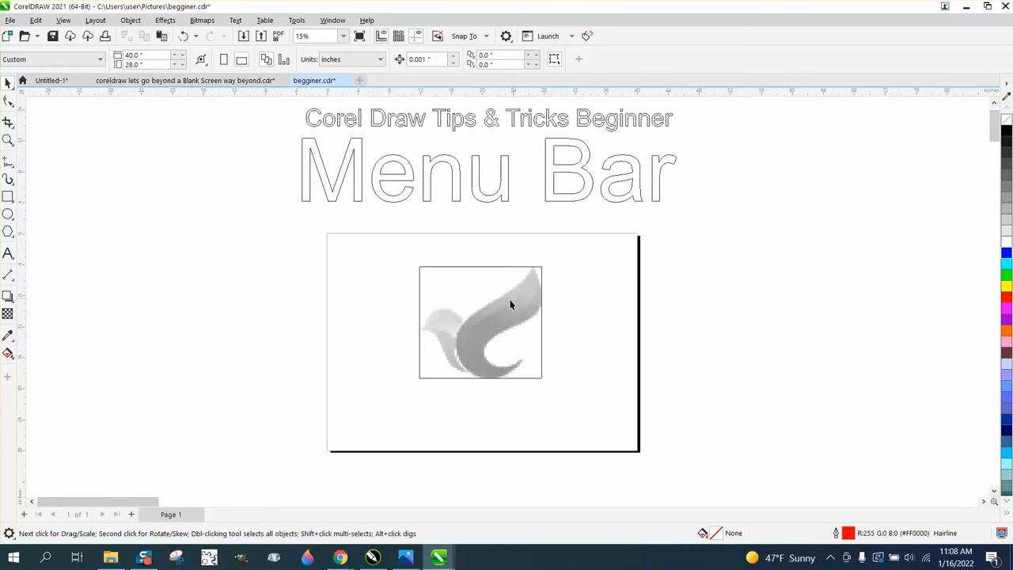
click(8, 140)
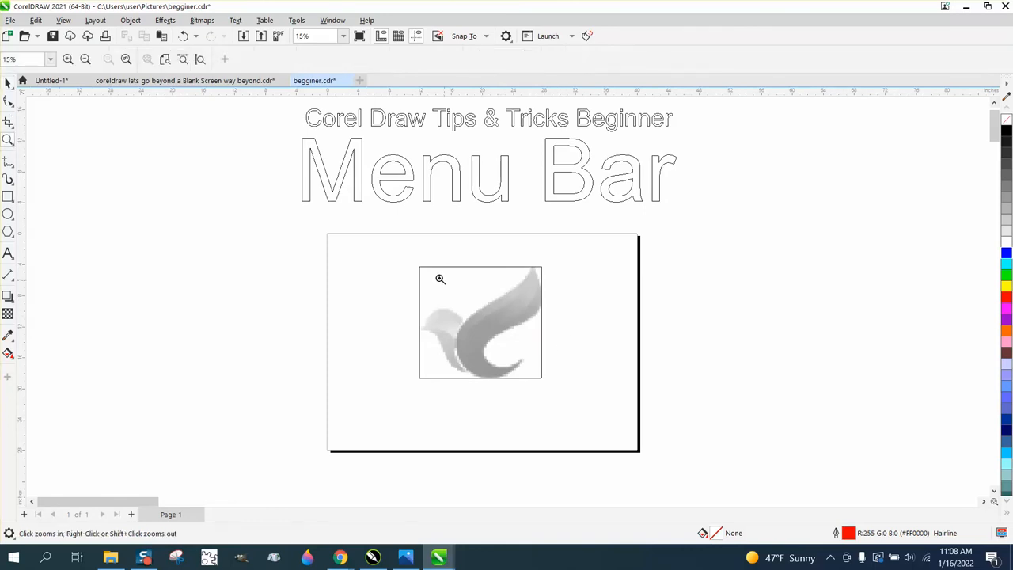
drag(430, 274, 609, 373)
right_click(418, 301)
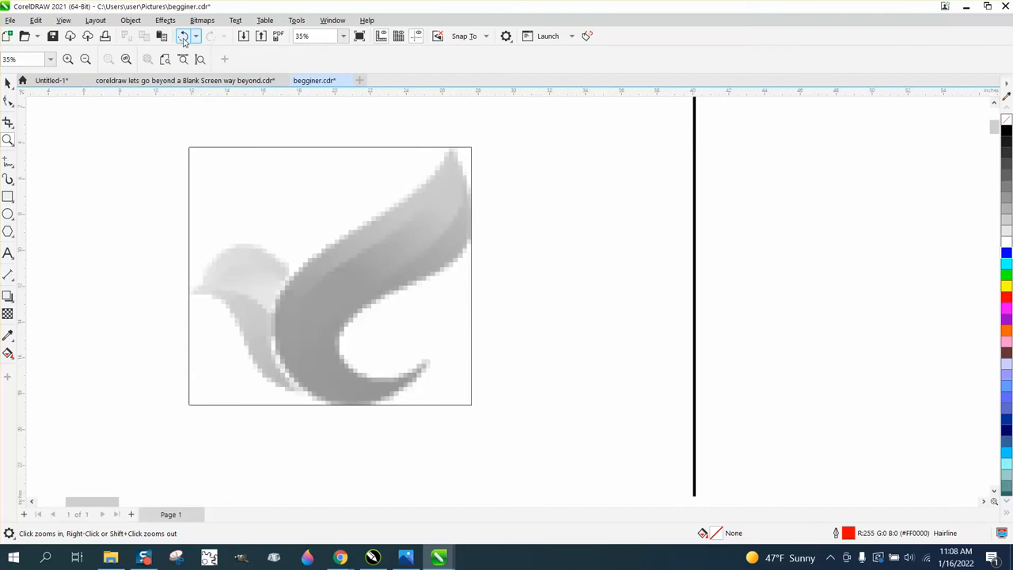
Display the drawing in Normal view and examine the edge of the M in the "Menu Bar" heading at high magnification
click(64, 21)
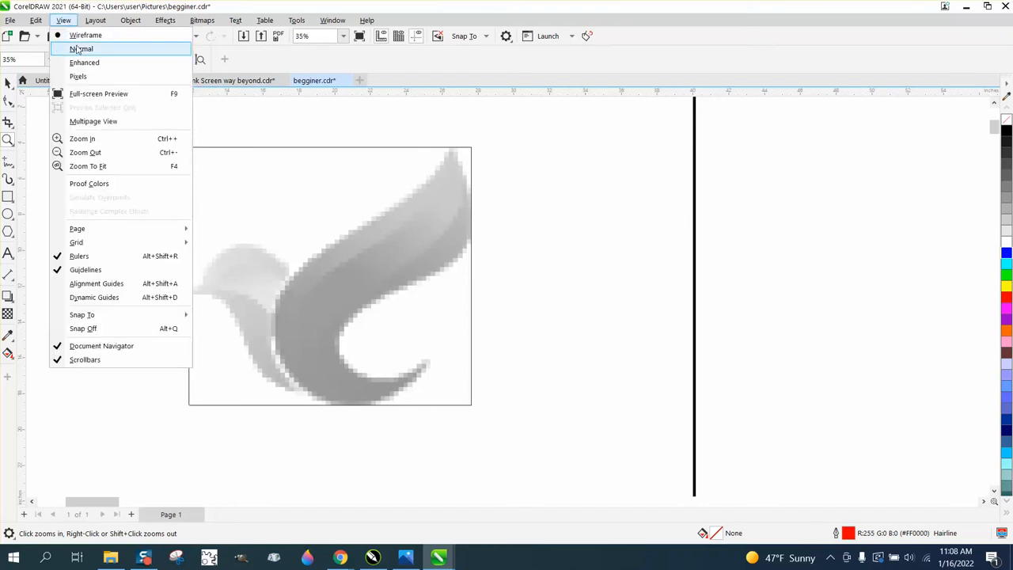
click(80, 49)
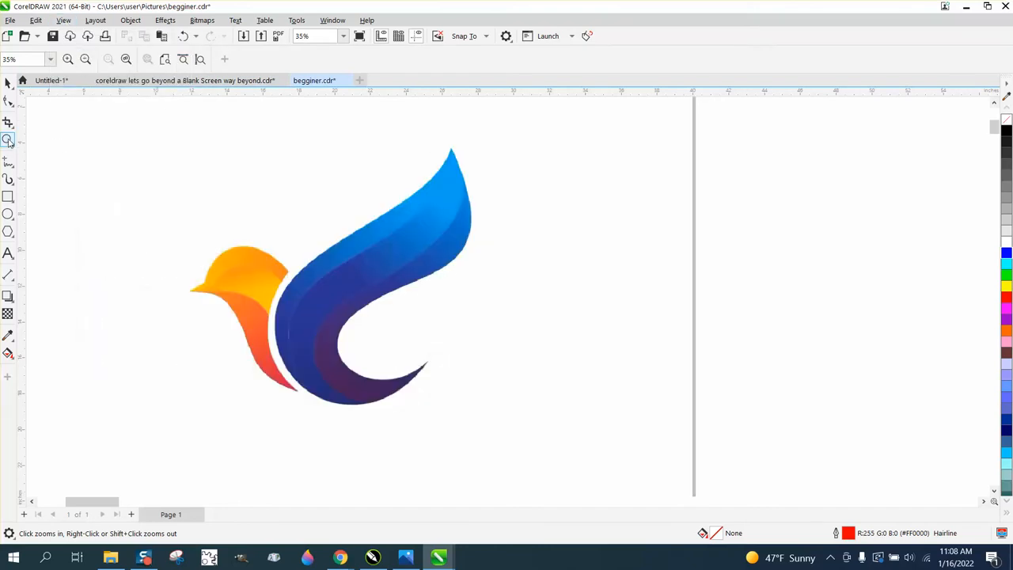
right_click(328, 279)
drag(180, 154, 190, 175)
drag(387, 239, 446, 301)
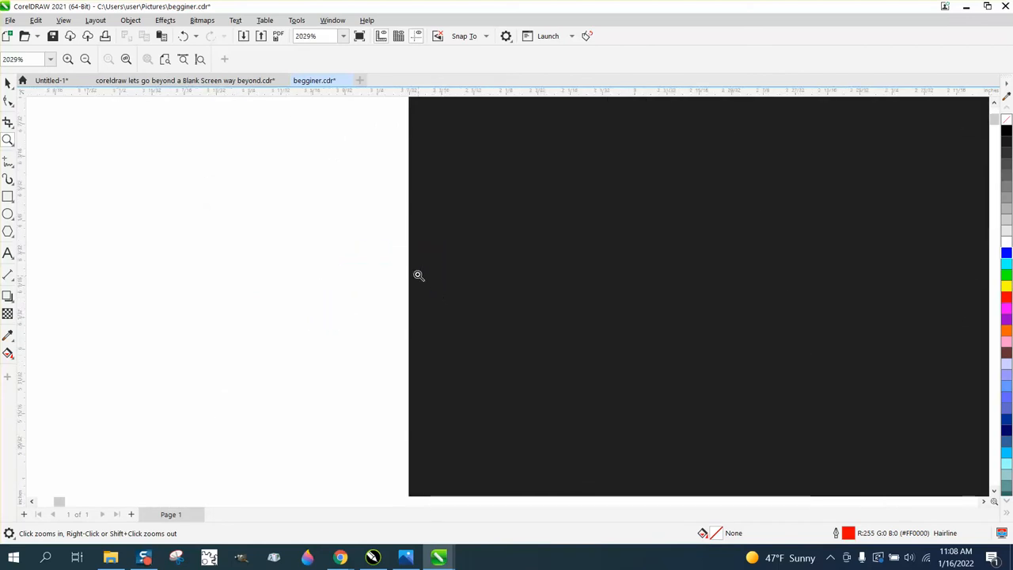
drag(407, 274, 413, 278)
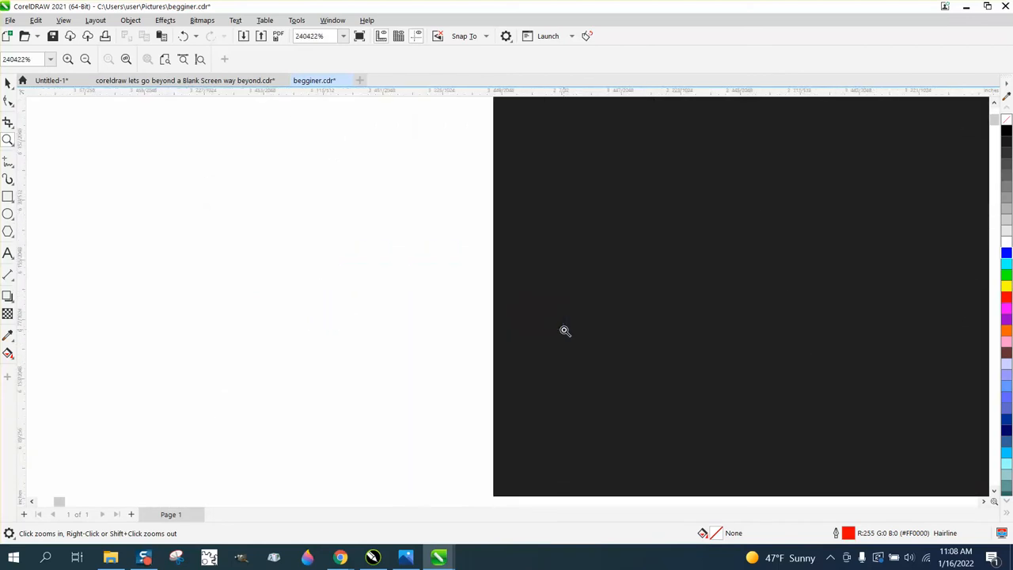
right_click(458, 316)
scroll(459, 313, down, 20)
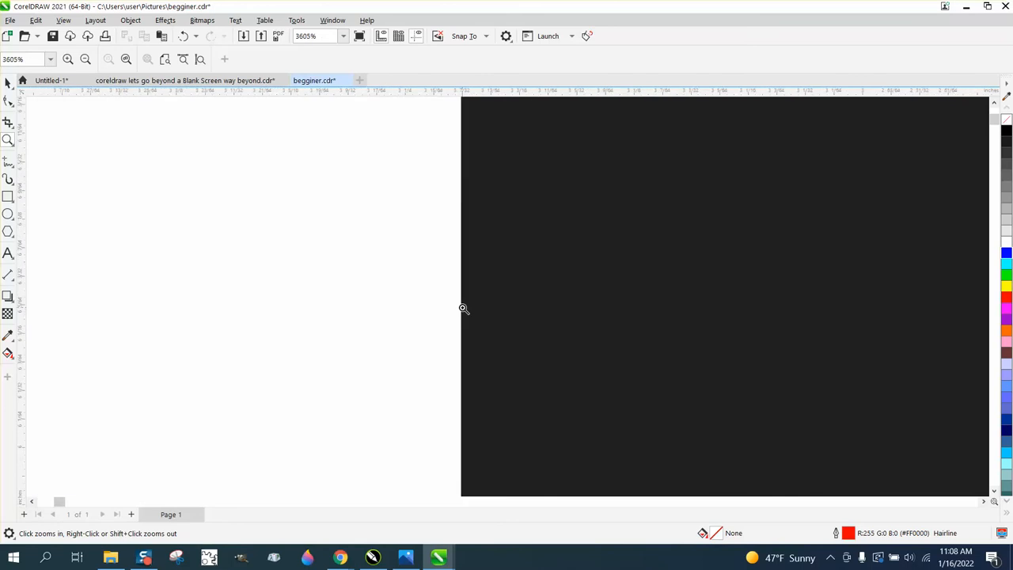
scroll(457, 310, down, 8)
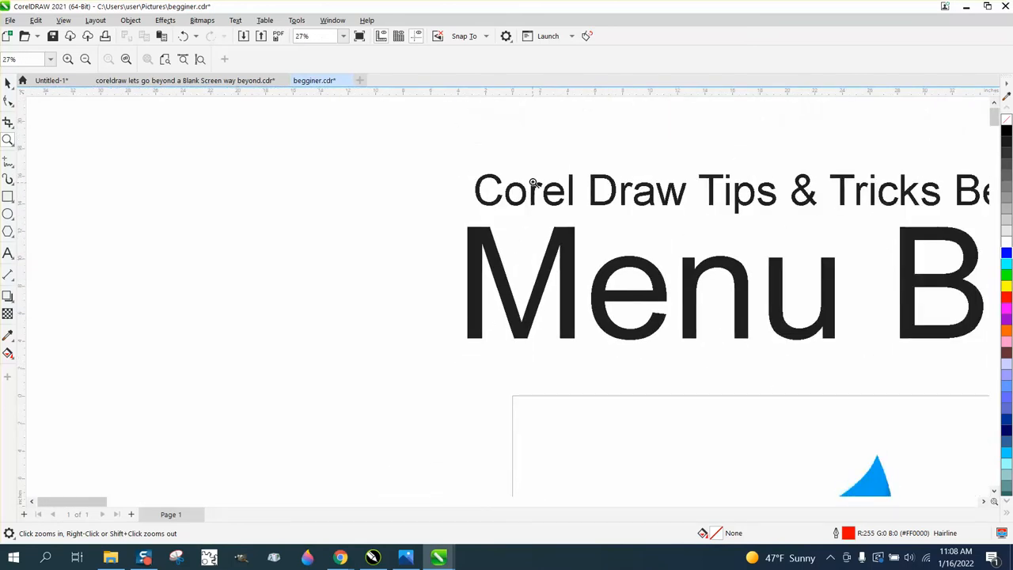
Examine the curved edge of the "r" in "Corel" at high magnification in Normal view
drag(532, 180, 551, 210)
drag(462, 170, 512, 214)
drag(333, 175, 456, 255)
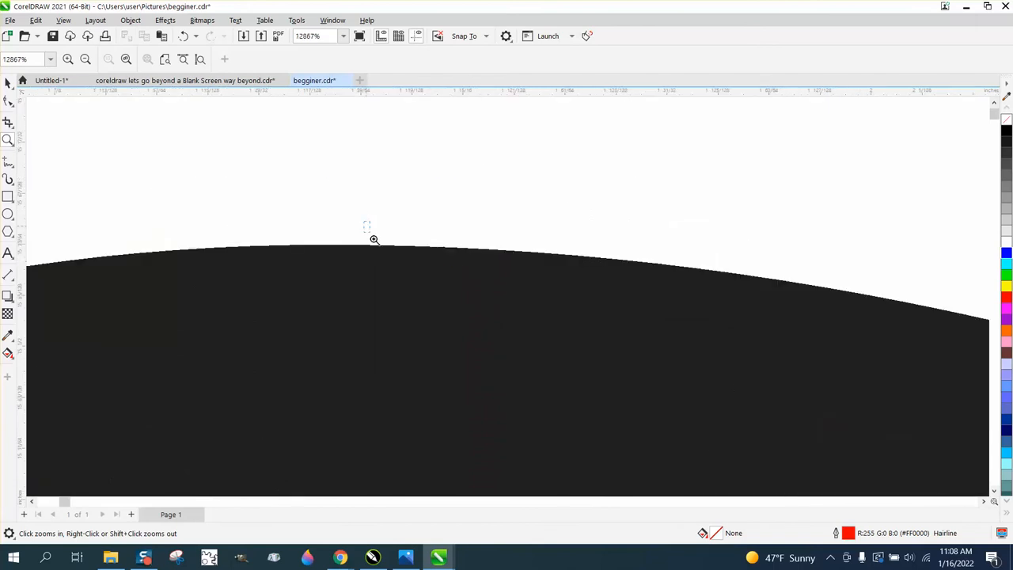
drag(373, 238, 493, 292)
drag(380, 222, 521, 287)
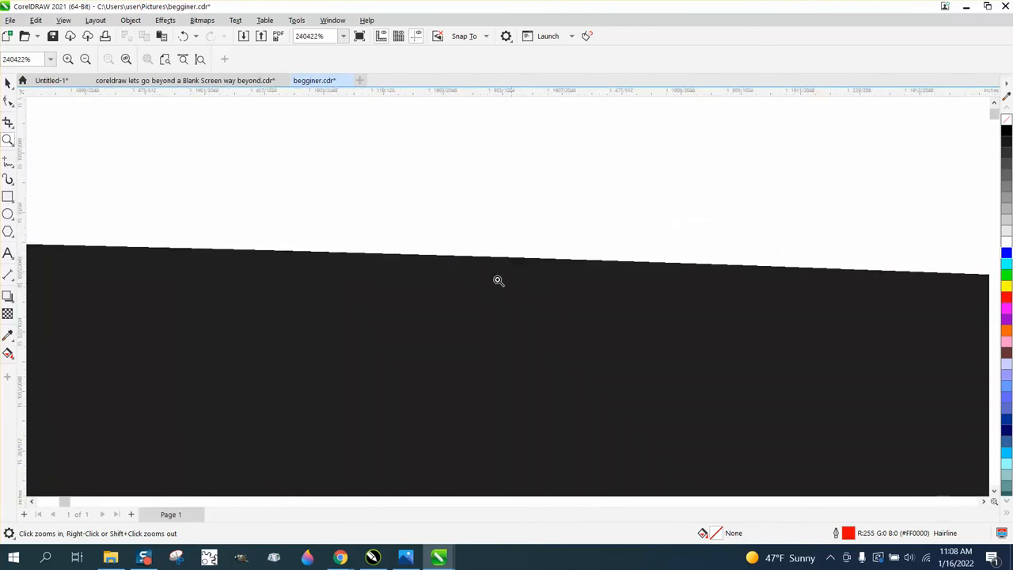
scroll(411, 241, down, 10)
scroll(396, 240, down, 5)
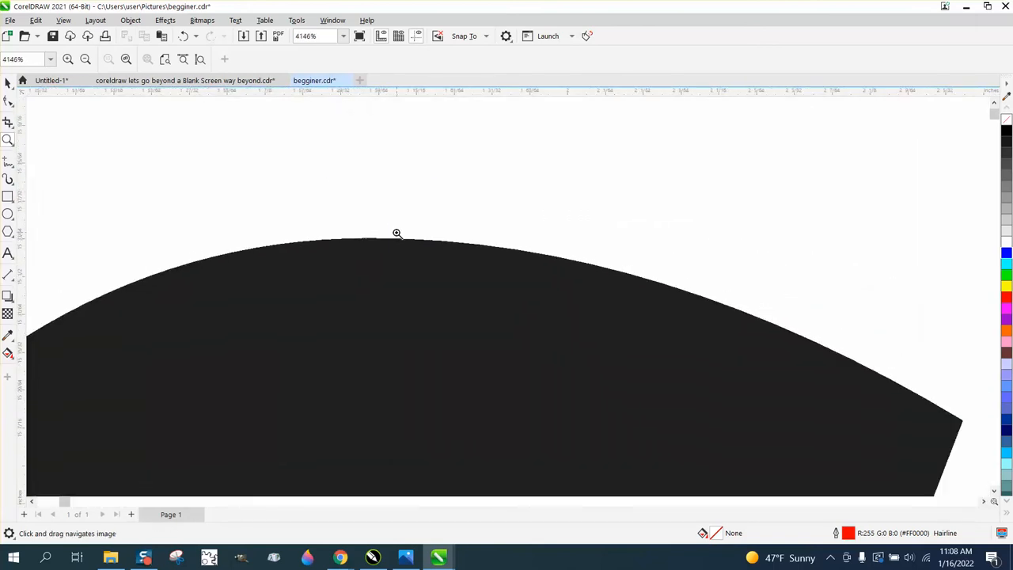
key(space)
scroll(398, 293, down, 7)
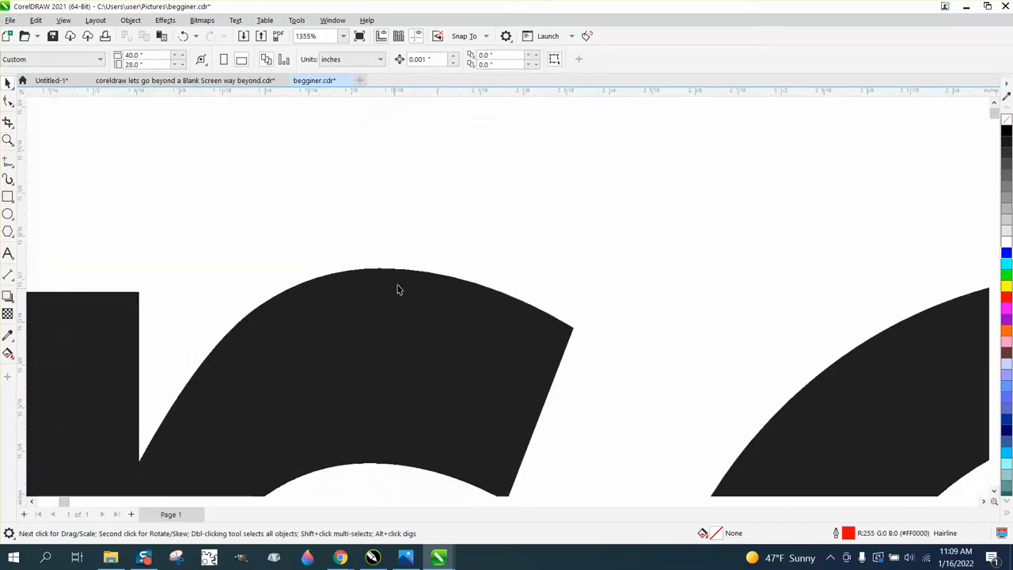
scroll(399, 300, down, 3)
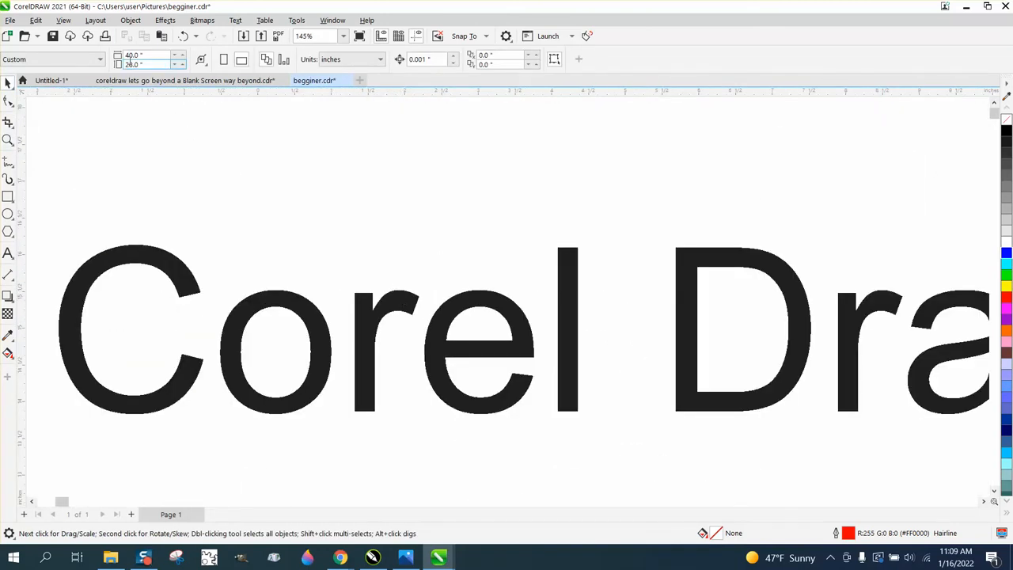
Display the drawing in Enhanced view and examine the curved edge of the "r" in "Corel" up close
click(63, 20)
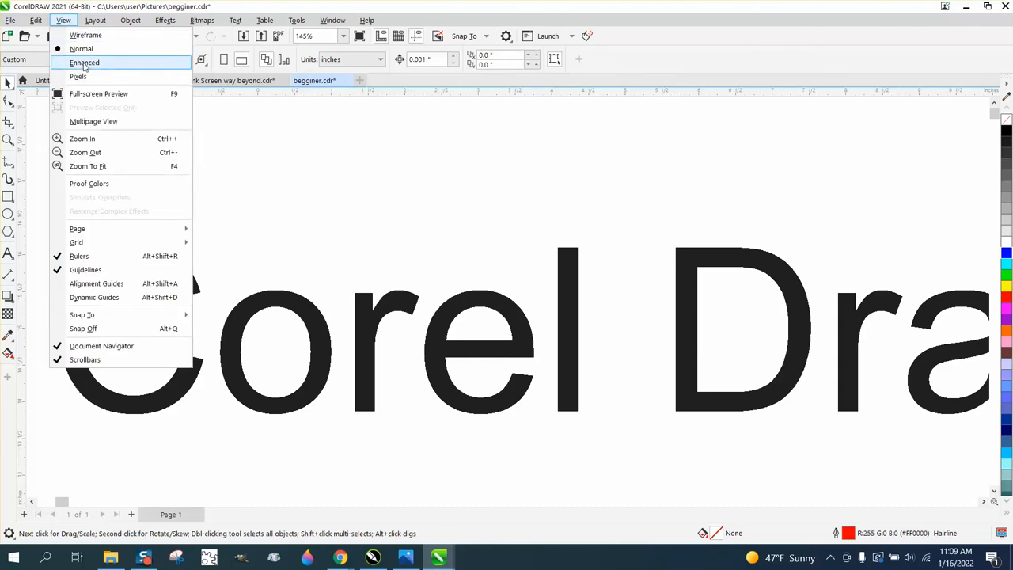
click(83, 64)
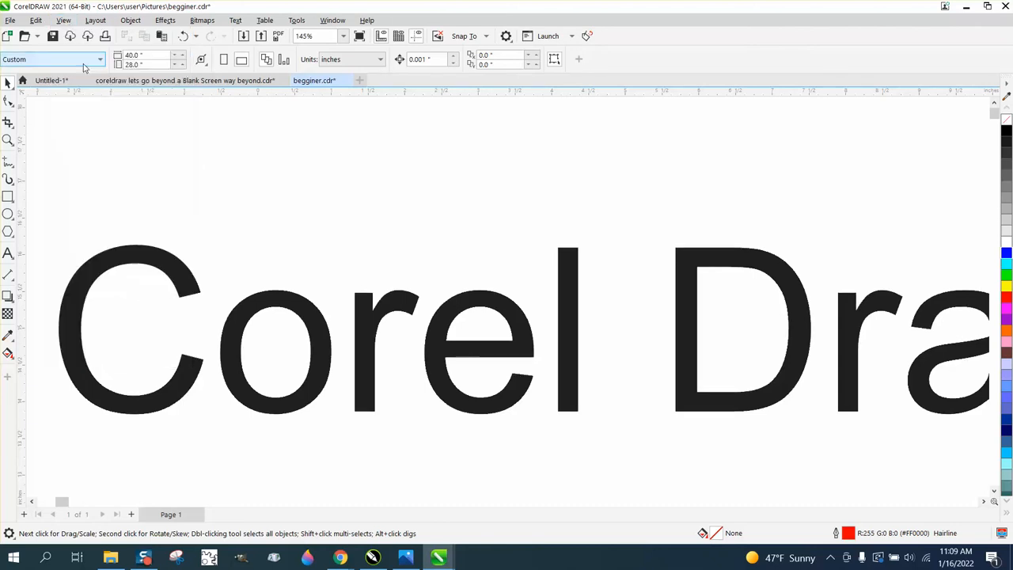
click(7, 140)
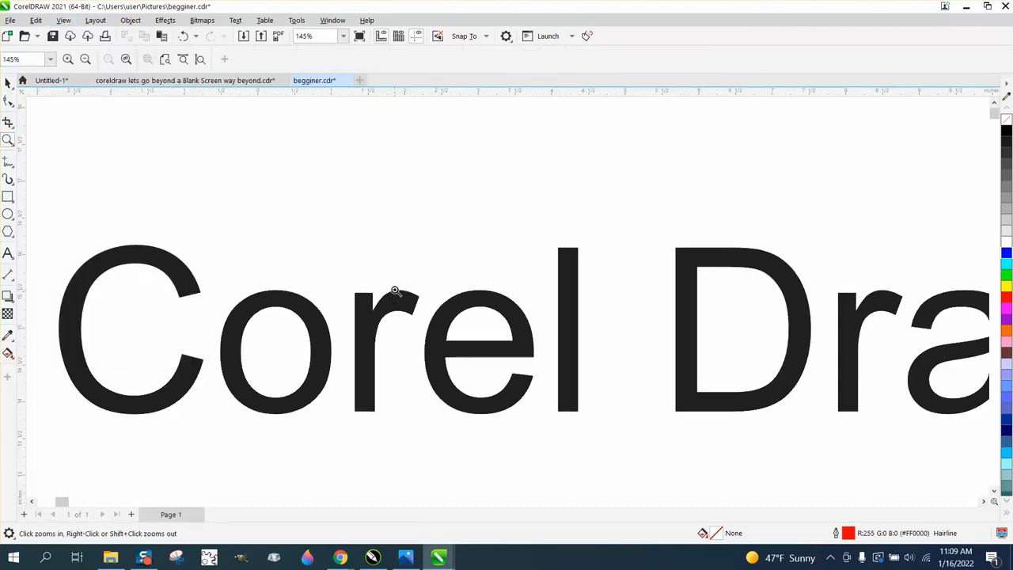
drag(398, 296, 404, 302)
drag(287, 127, 340, 162)
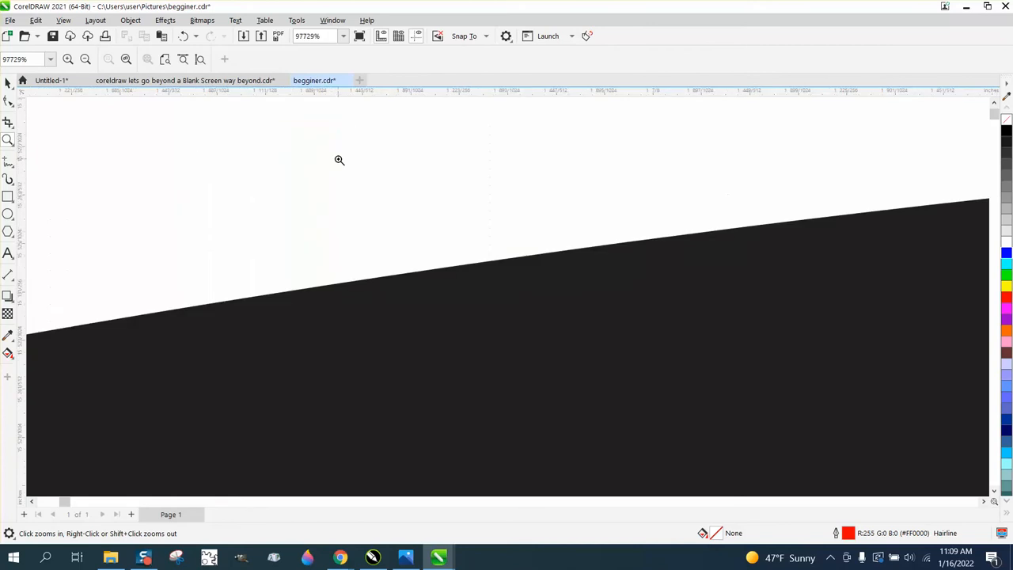
drag(364, 283, 469, 334)
drag(352, 210, 424, 246)
scroll(402, 244, down, 8)
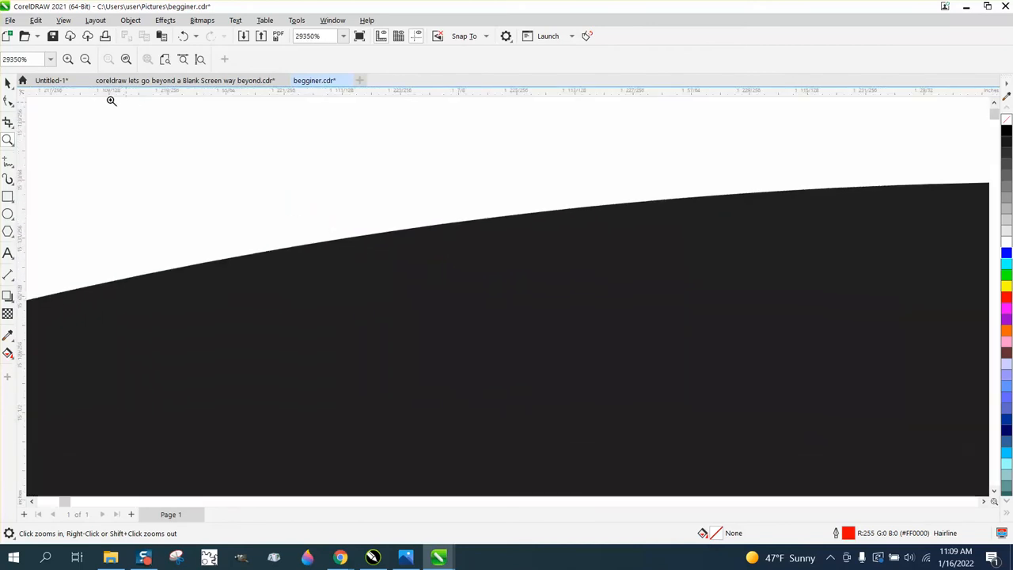
click(8, 82)
scroll(200, 150, down, 2)
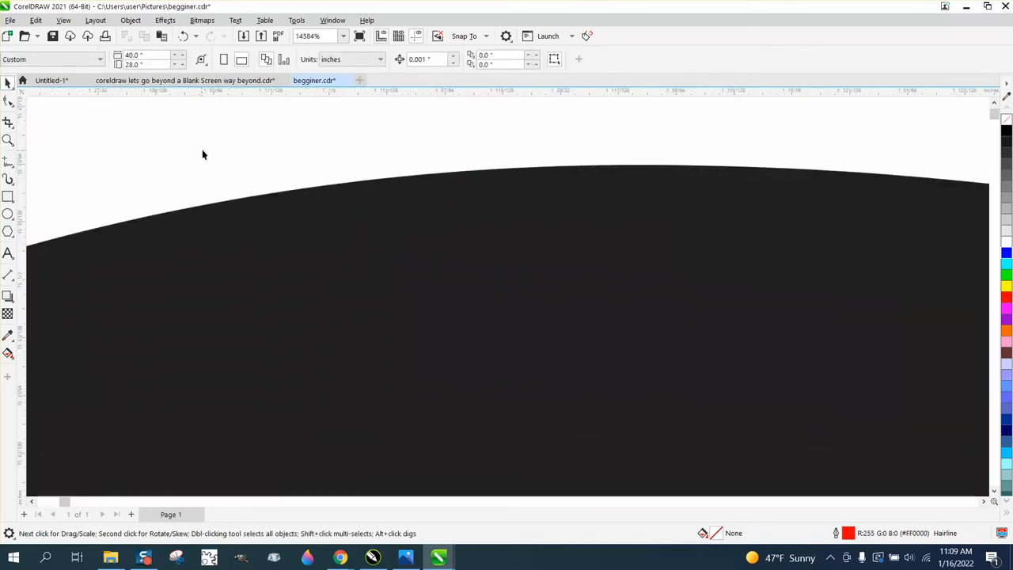
Display the drawing in Pixels view and examine how the edge of the "r" in "Corel" is rendered
click(71, 21)
click(87, 77)
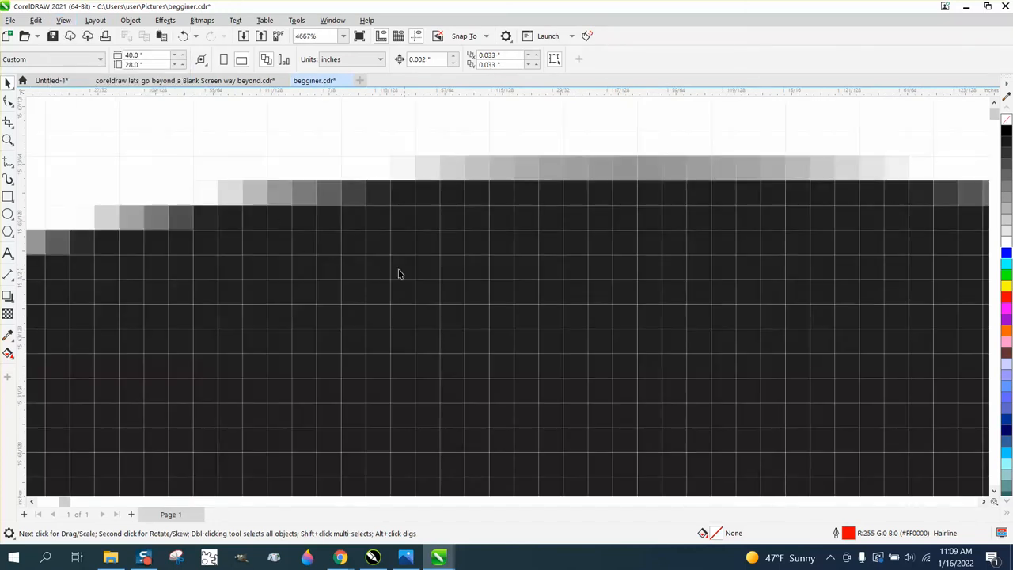
scroll(398, 273, down, 12)
scroll(375, 267, down, 4)
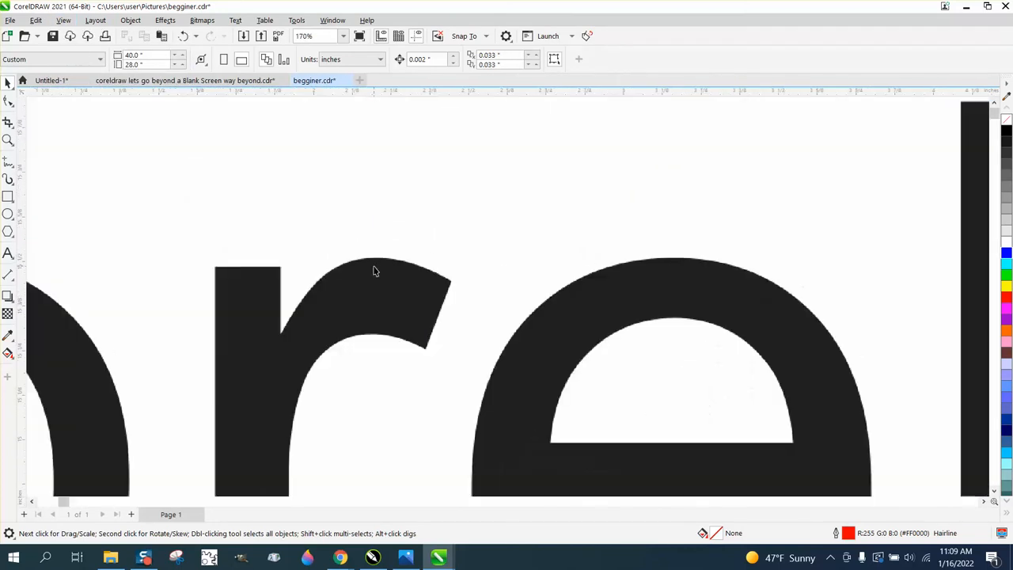
Set the display mode back to Enhanced view and show both heading lines
click(63, 22)
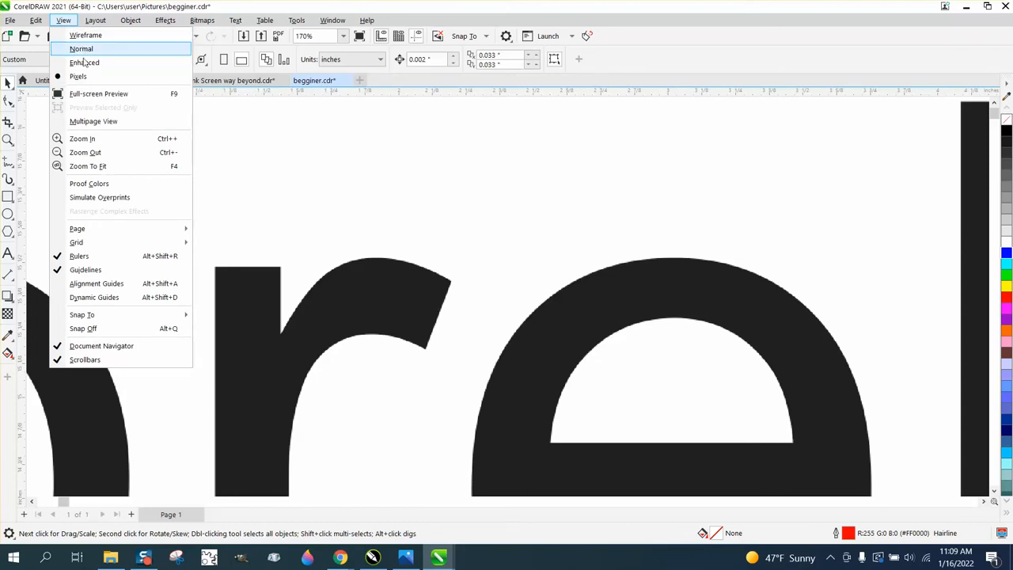
click(84, 64)
scroll(163, 167, down, 5)
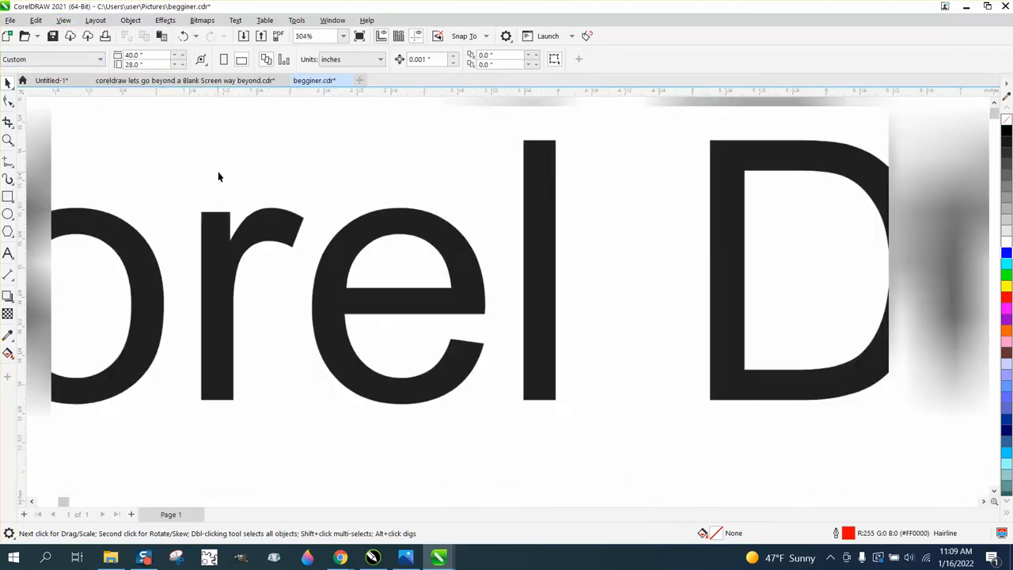
scroll(333, 272, down, 2)
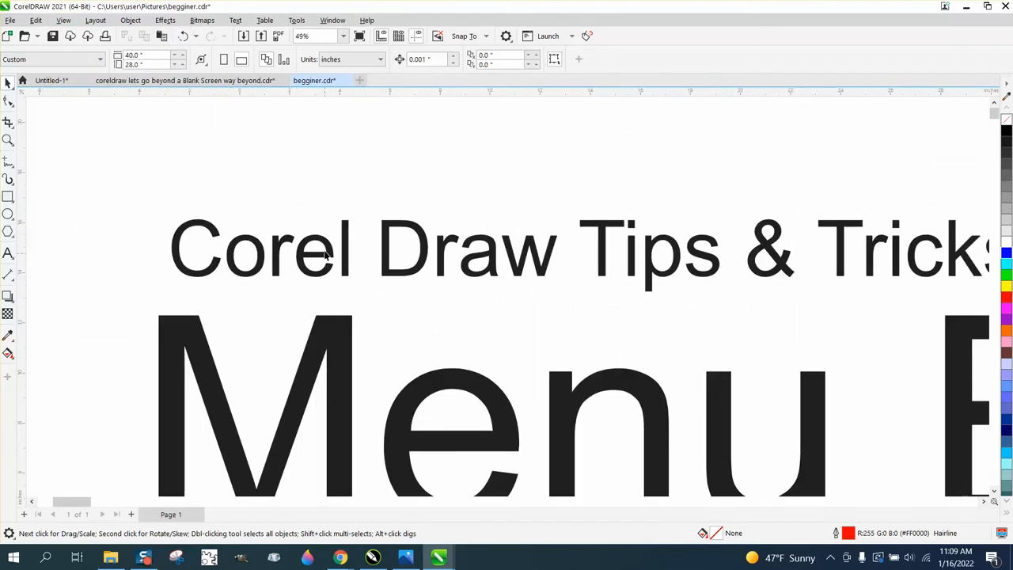
scroll(259, 195, down, 2)
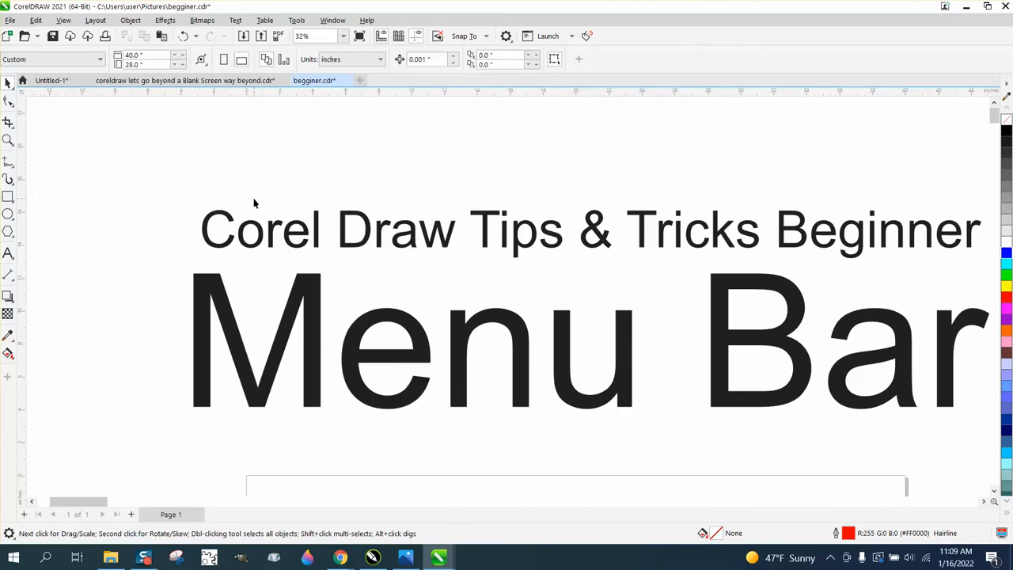
Add two blank pages after the first page of the document and return to Page 1
click(63, 20)
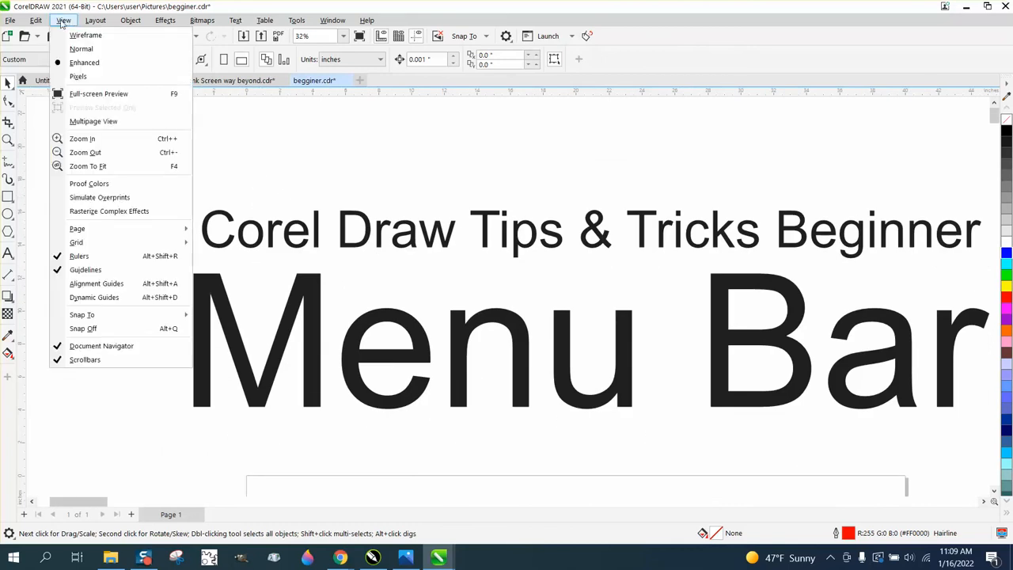
click(110, 123)
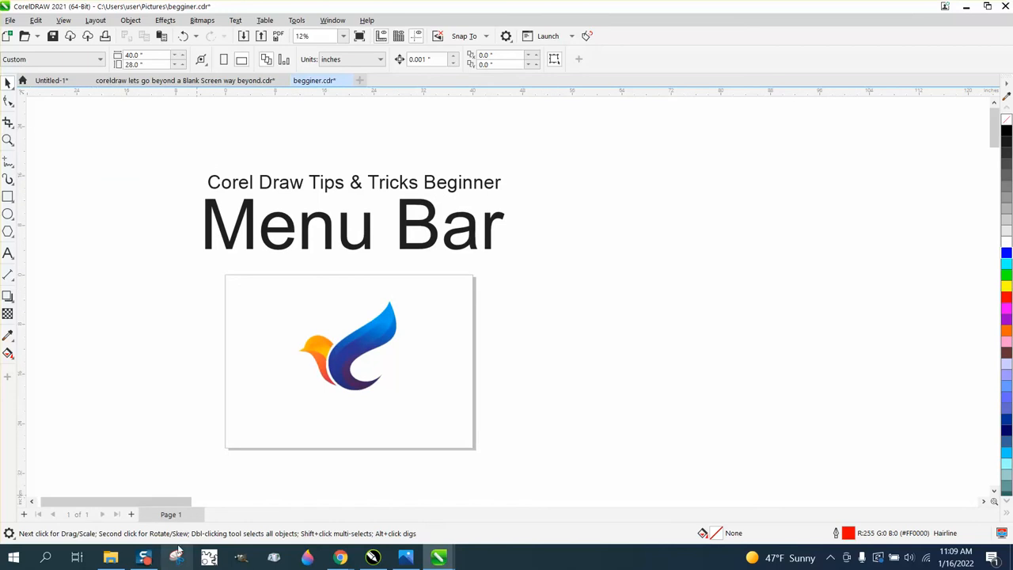
click(131, 514)
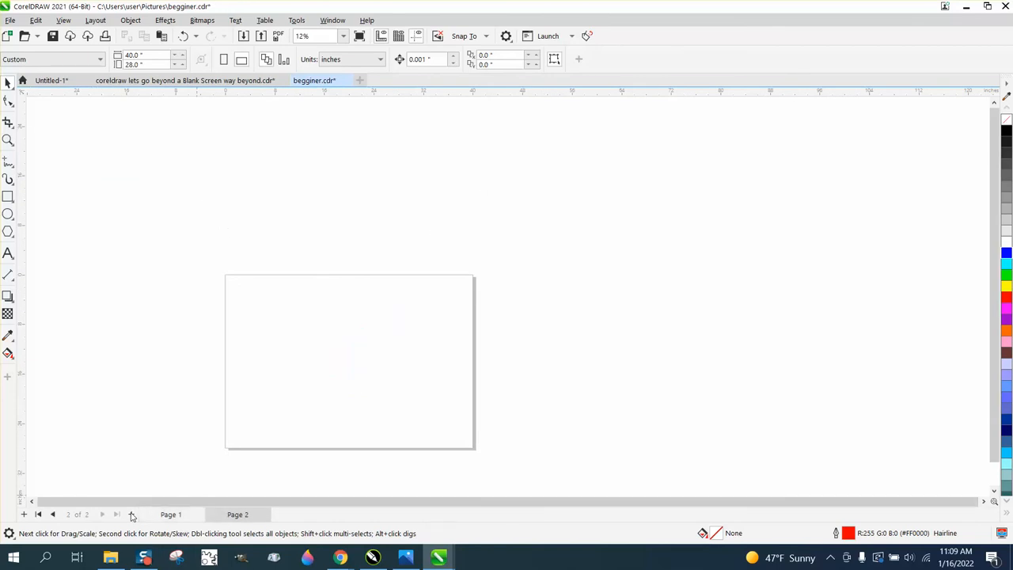
click(132, 514)
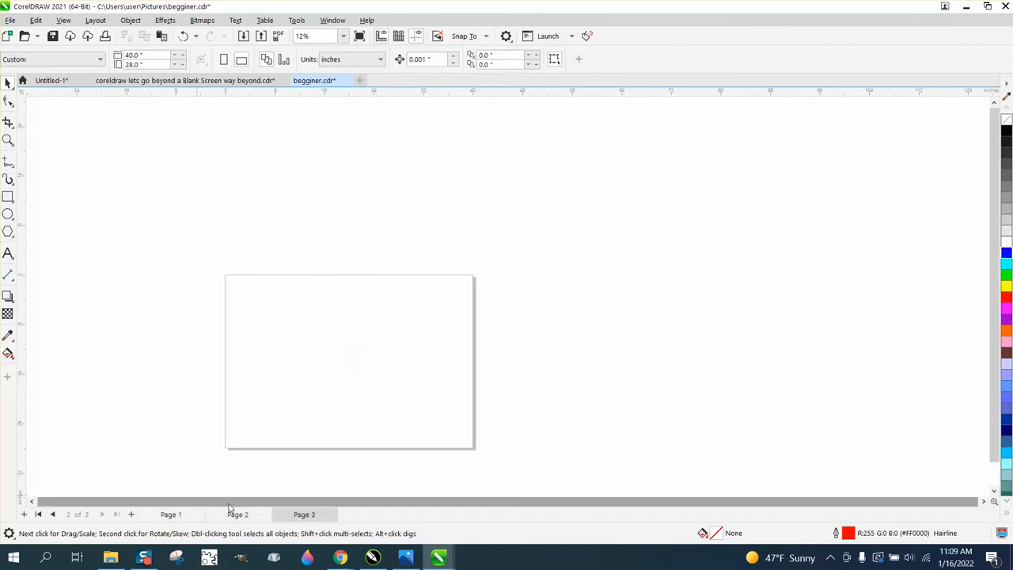
click(180, 514)
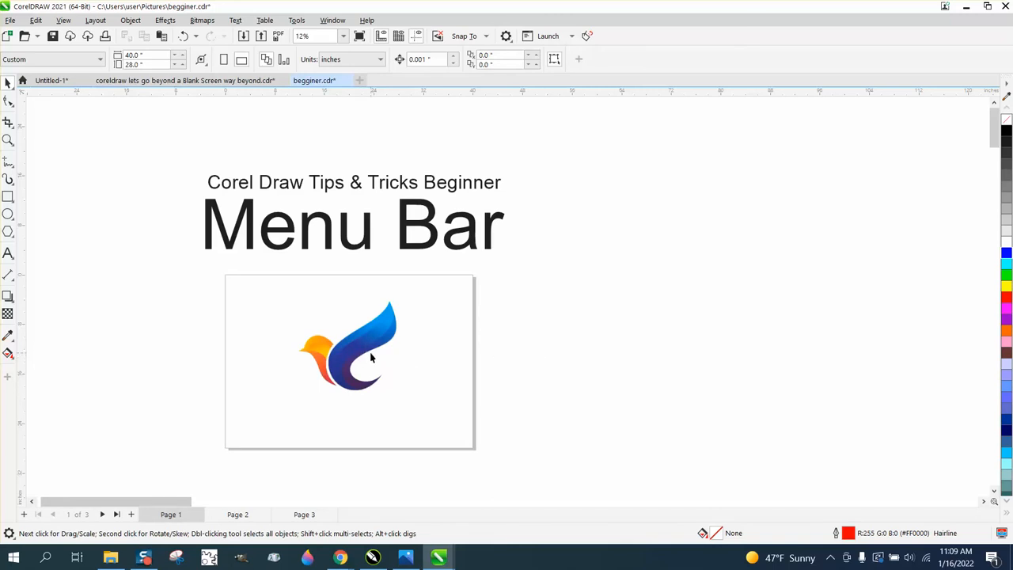
Turn on Multipage View and place copies of the bird logo from Page 1 onto Page 2 and Page 3
click(57, 21)
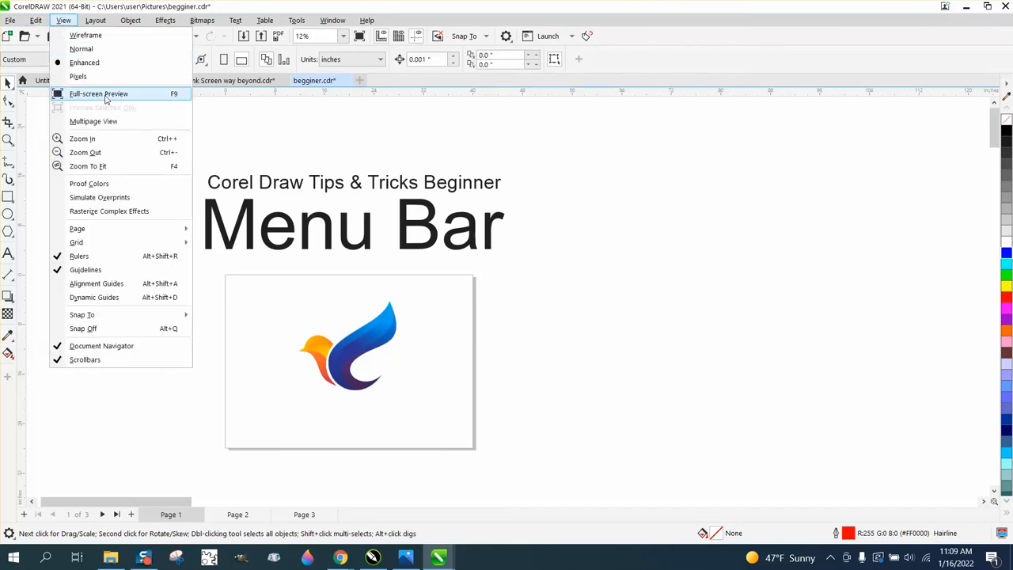
click(90, 123)
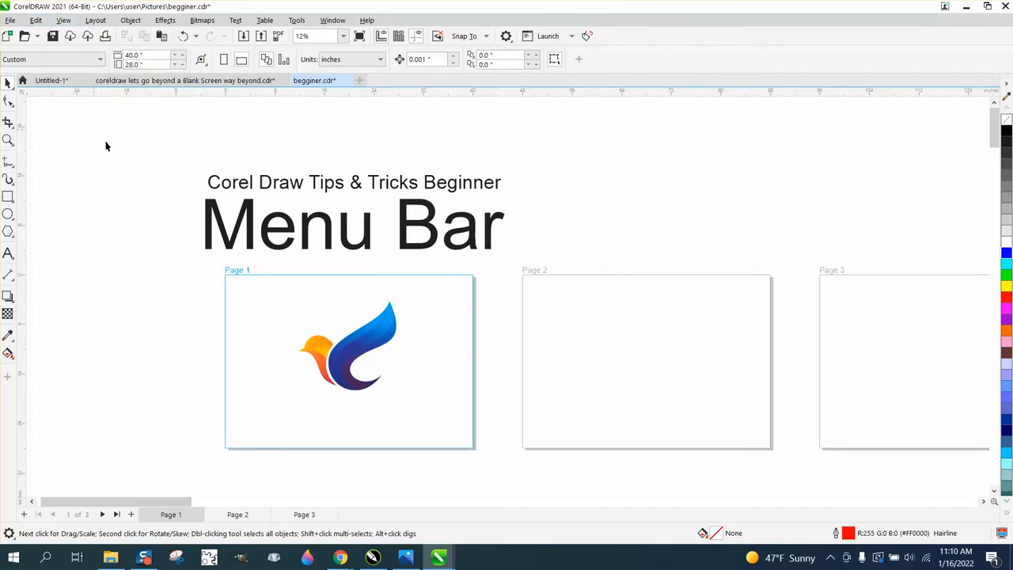
click(358, 348)
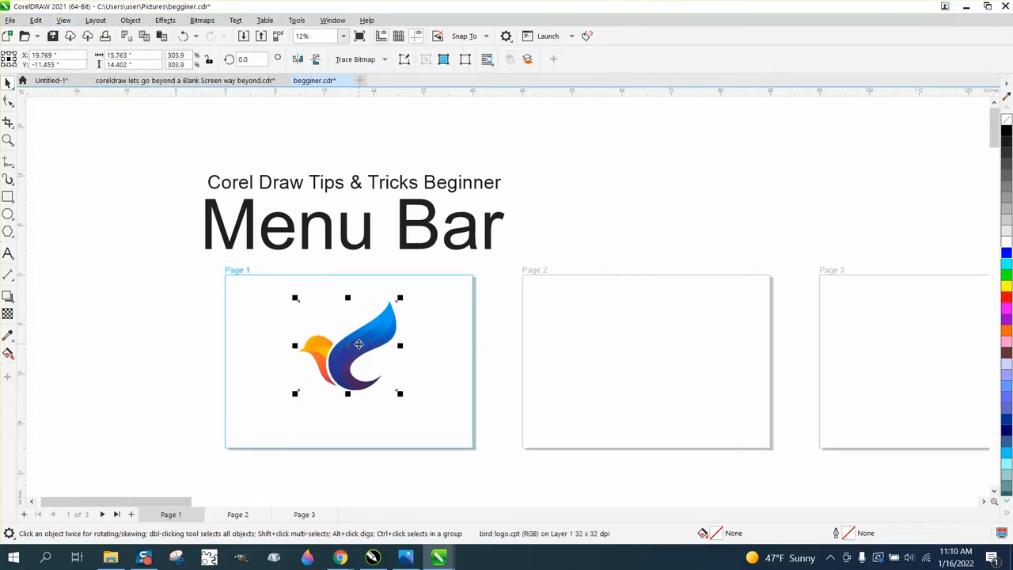
drag(359, 344, 909, 343)
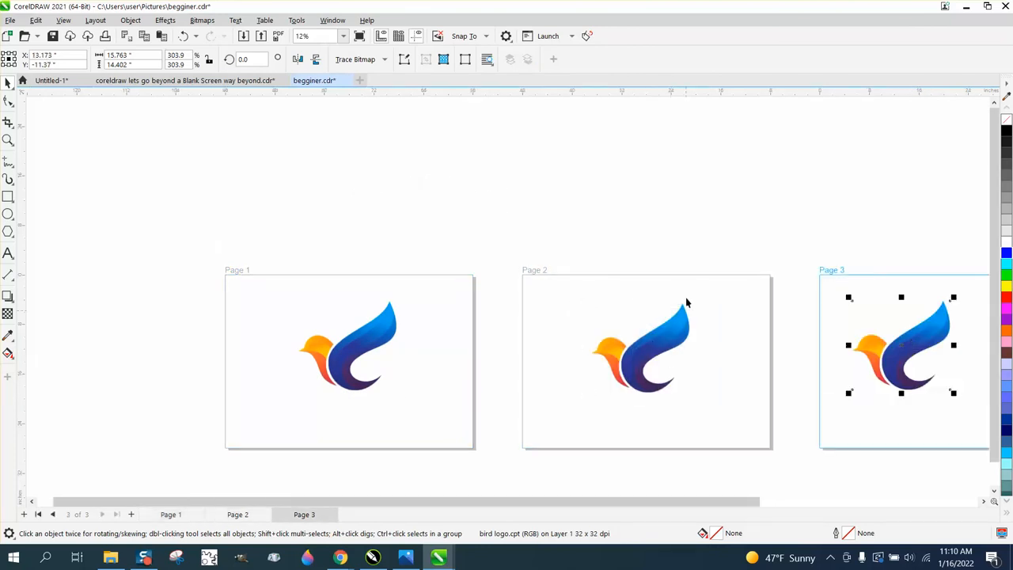
scroll(387, 305, down, 2)
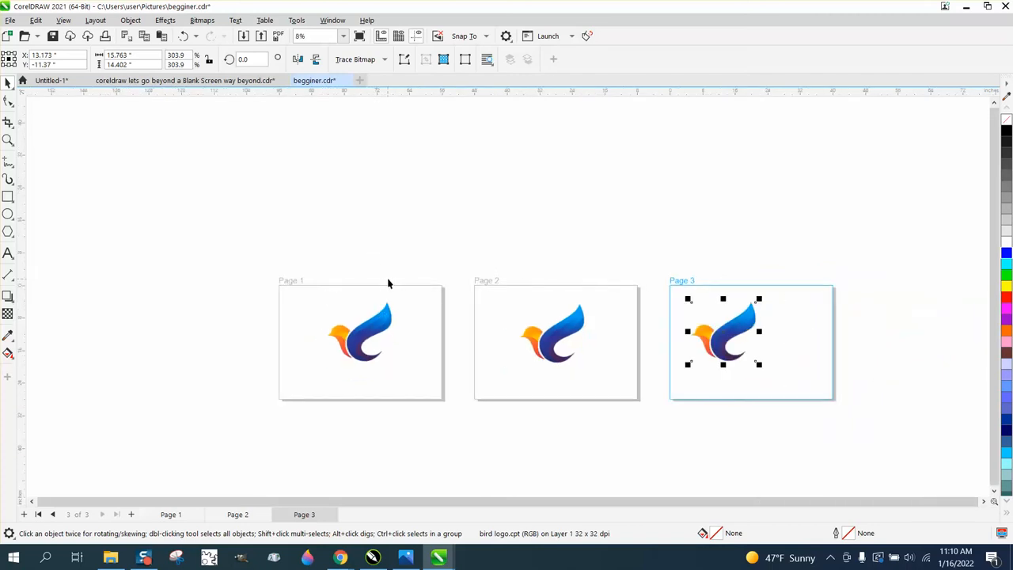
Make Page 1 active, frame its heading and bird logo, and turn off Multipage View
click(357, 339)
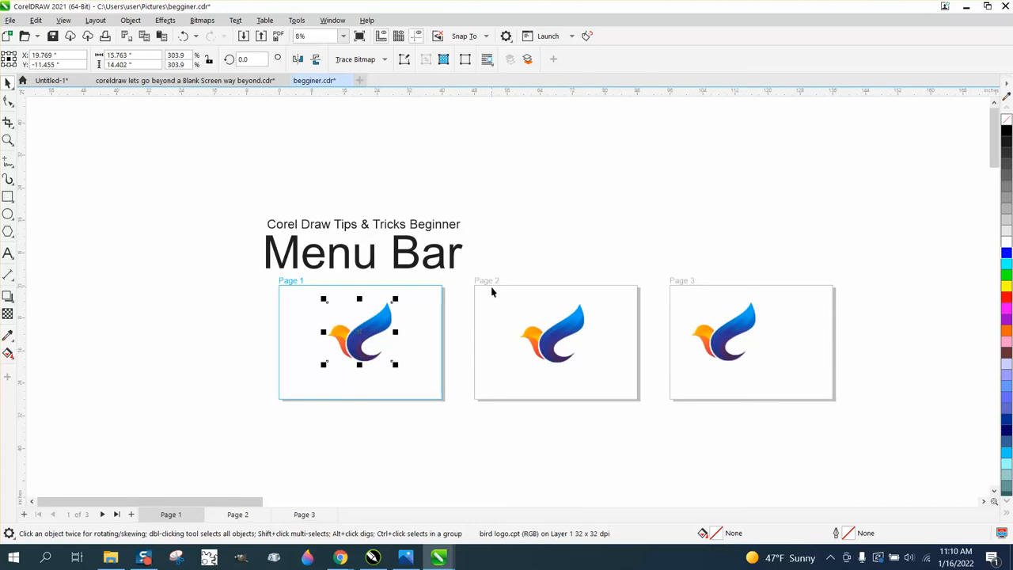
click(8, 141)
drag(251, 198, 547, 434)
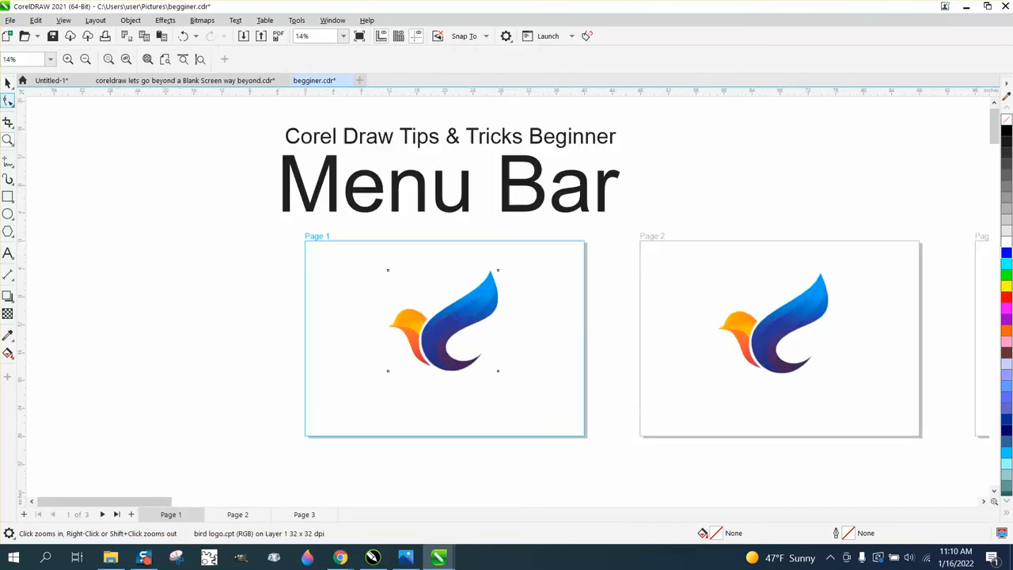
click(8, 82)
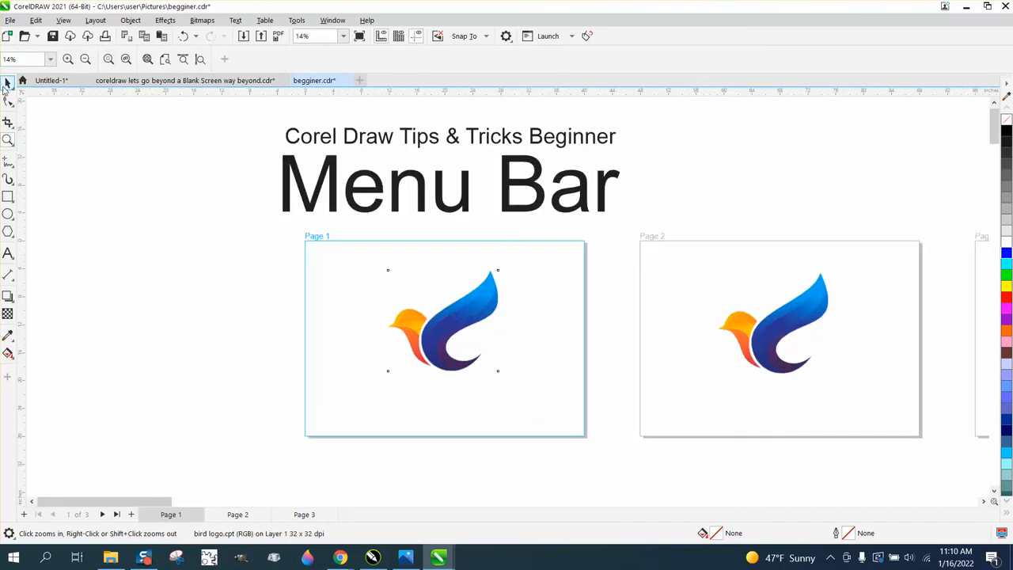
click(62, 20)
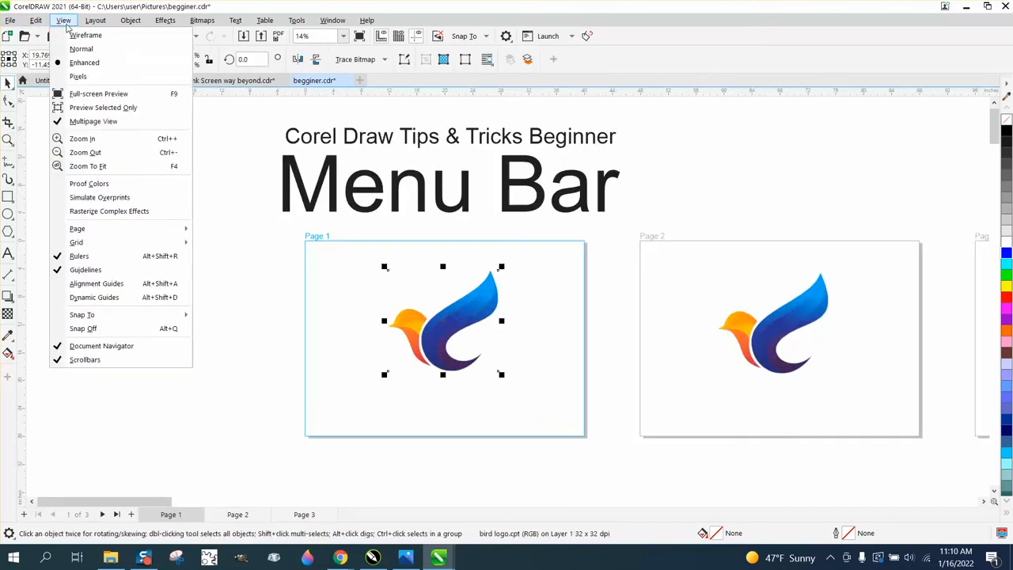
click(72, 125)
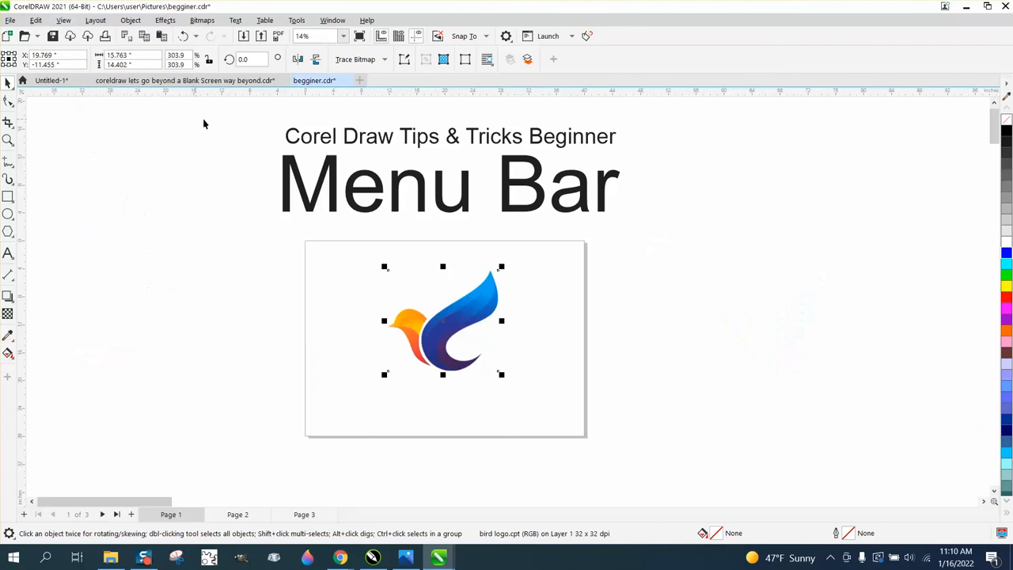
Look over the Page and Grid display options, and hide the rulers and show them again
click(63, 21)
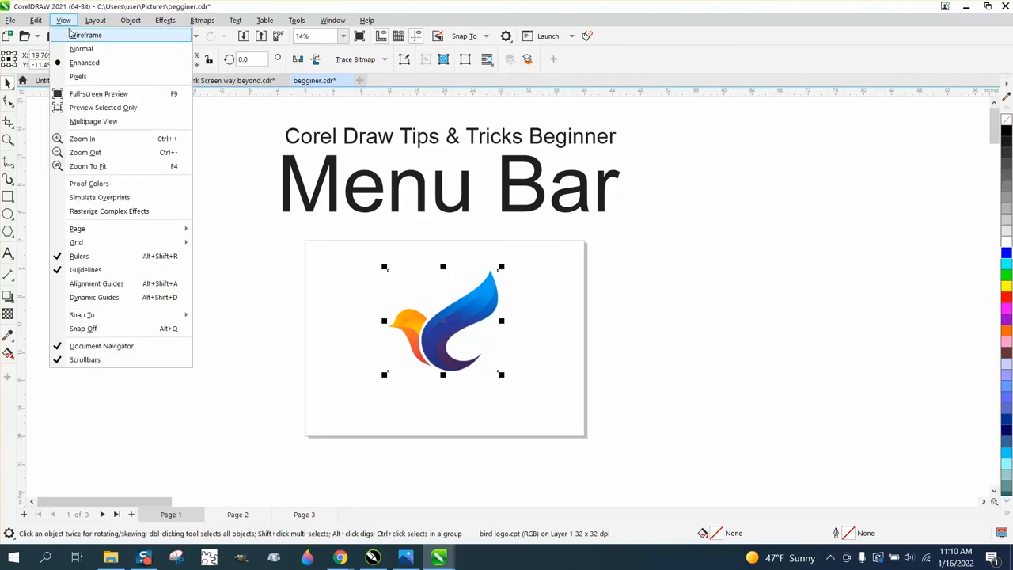
mouse_move(123, 229)
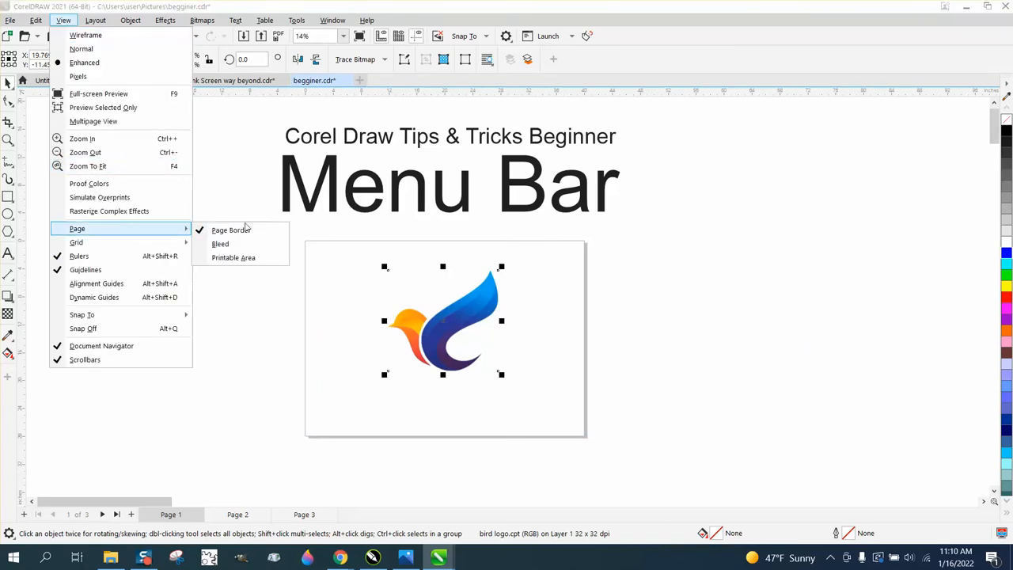
mouse_move(106, 246)
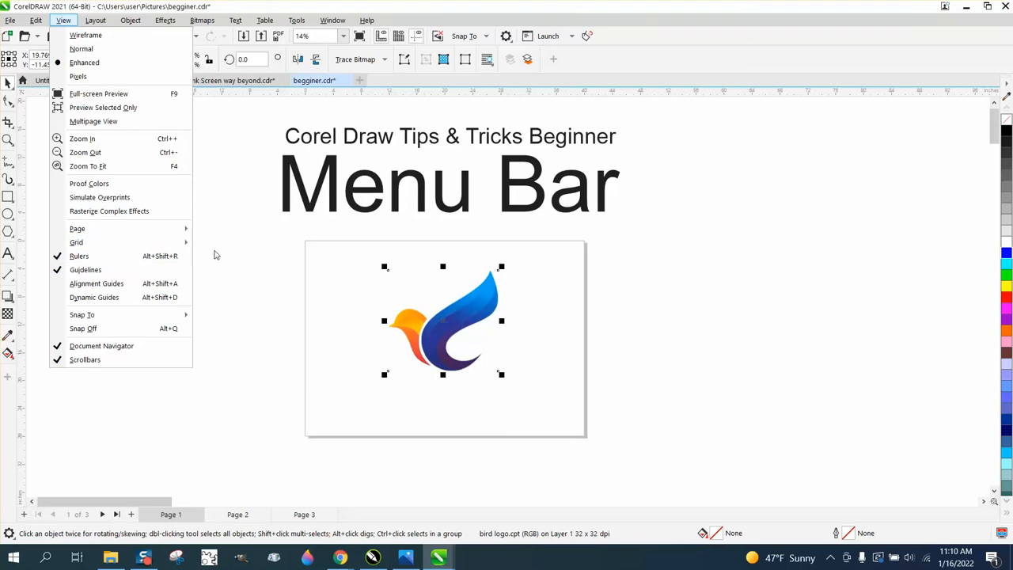
click(82, 256)
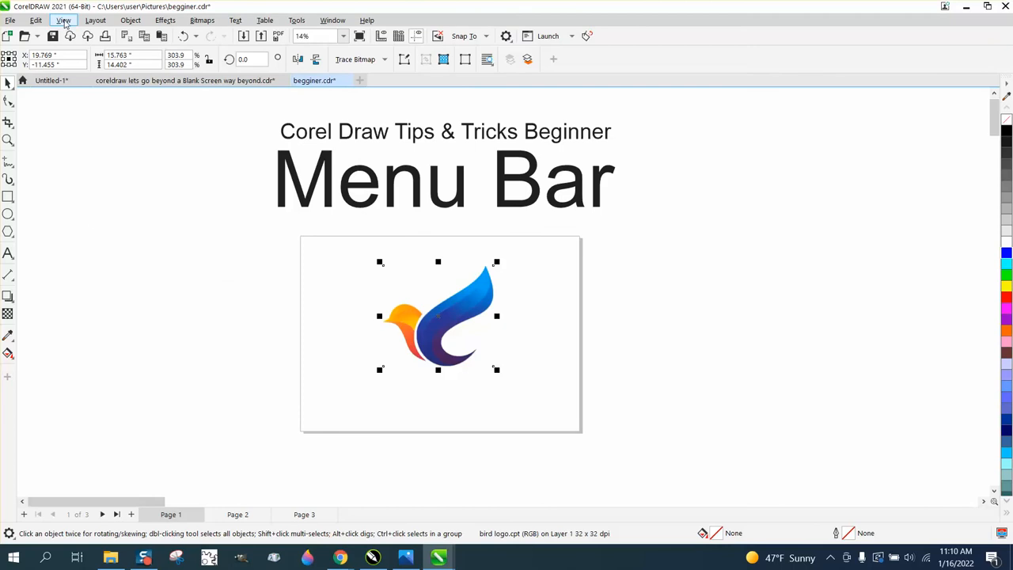
click(63, 20)
click(90, 257)
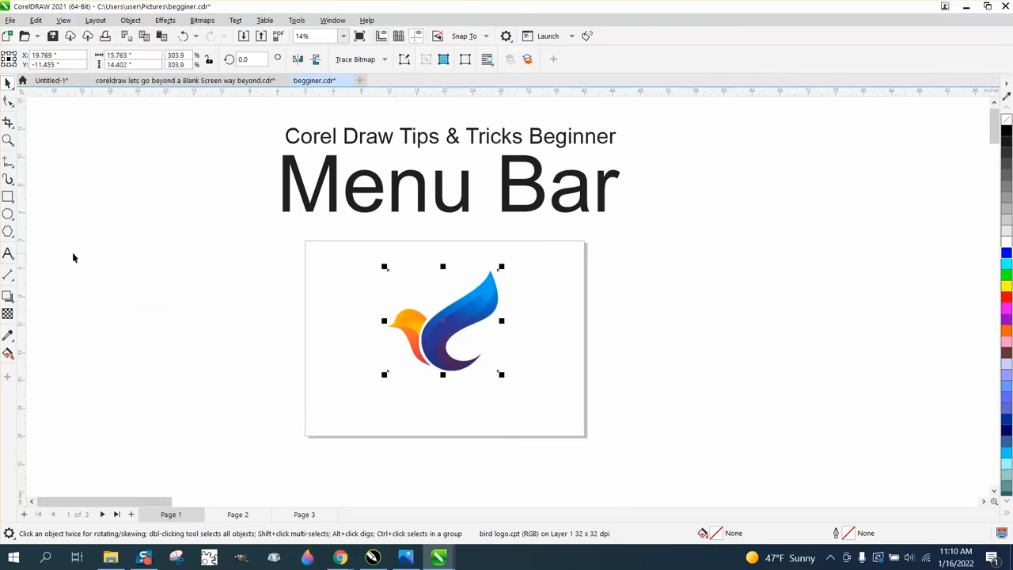
Add a vertical guideline beside the page at X about -16.2 inches
drag(129, 257, 193, 255)
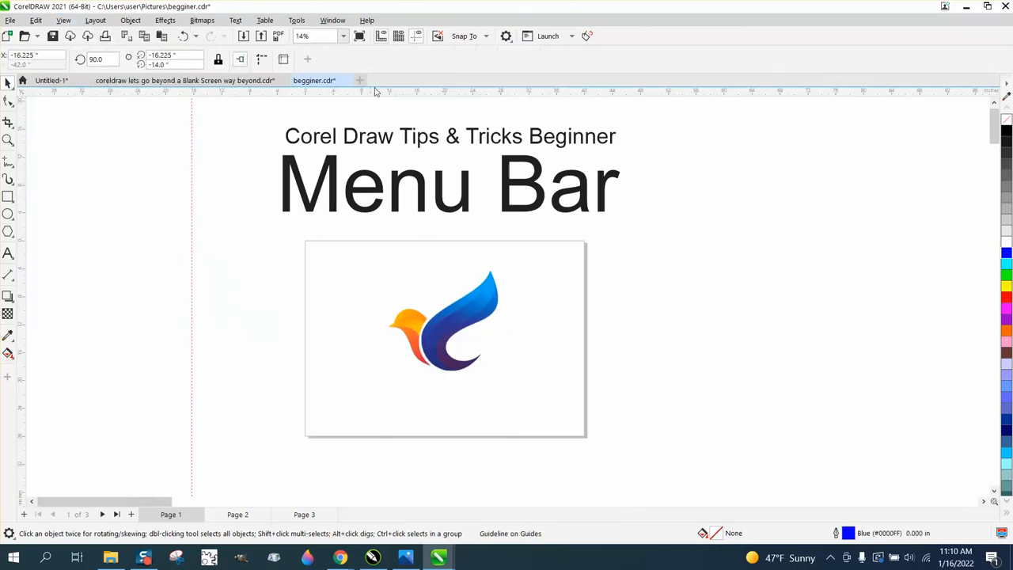
click(417, 39)
click(417, 39)
Hide and redisplay the guidelines, and delete the vertical guideline beside the page
click(63, 20)
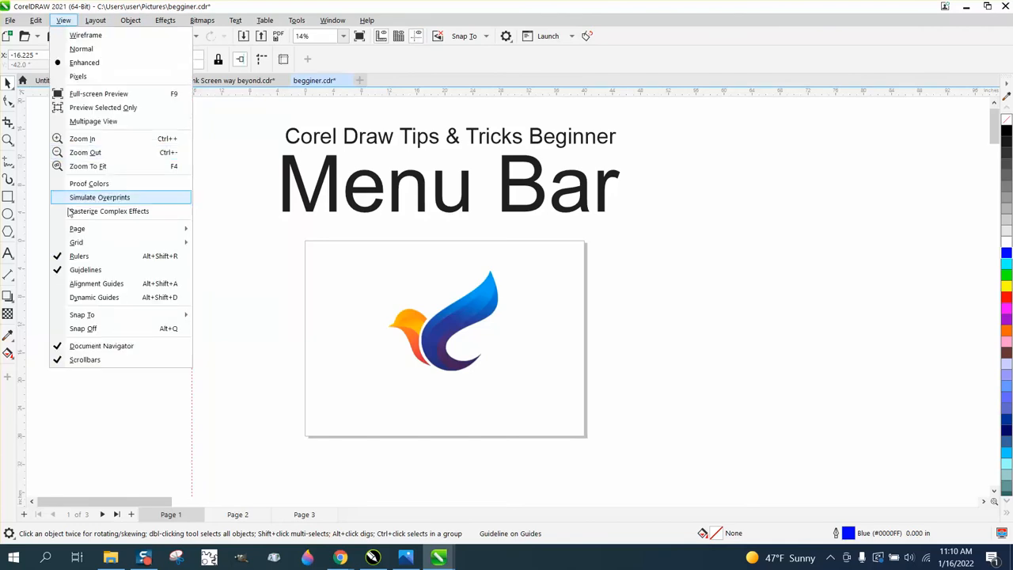
click(84, 270)
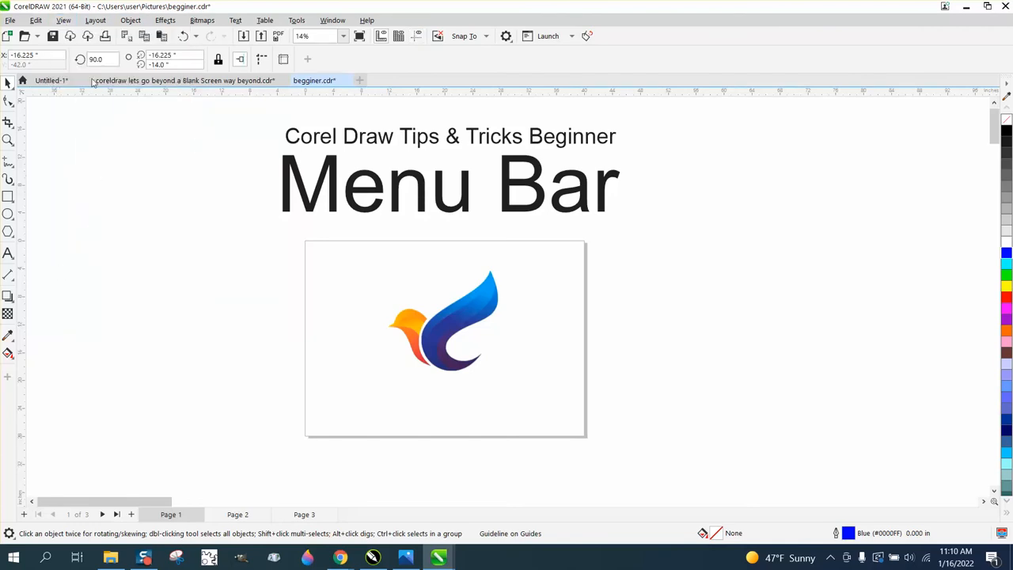
click(63, 21)
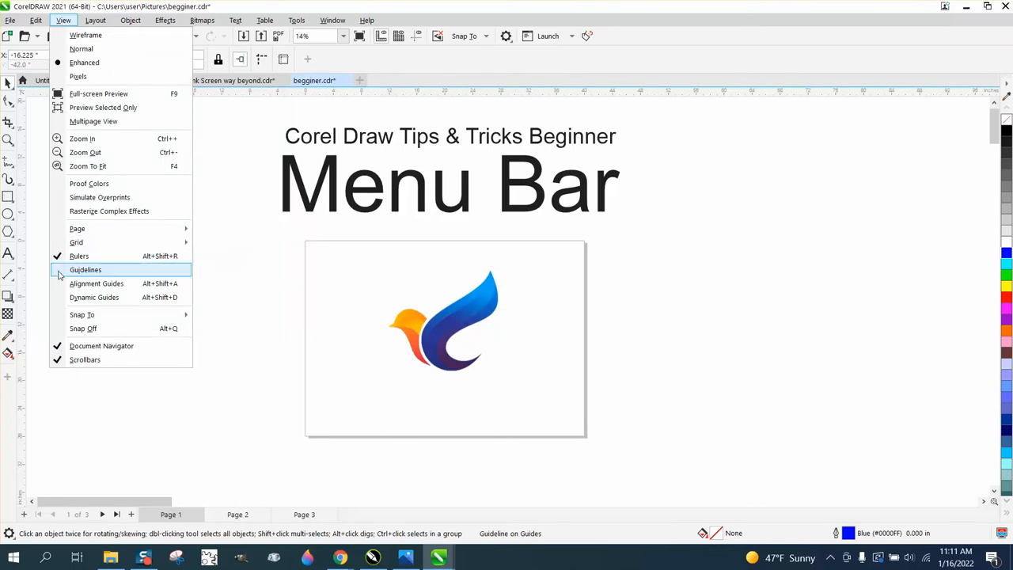
click(85, 270)
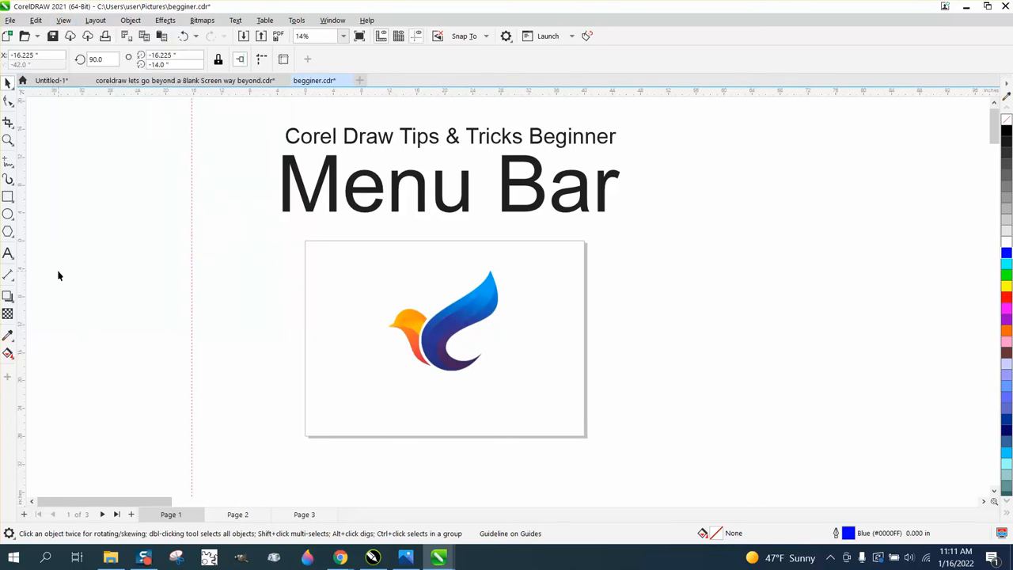
click(195, 250)
key(Delete)
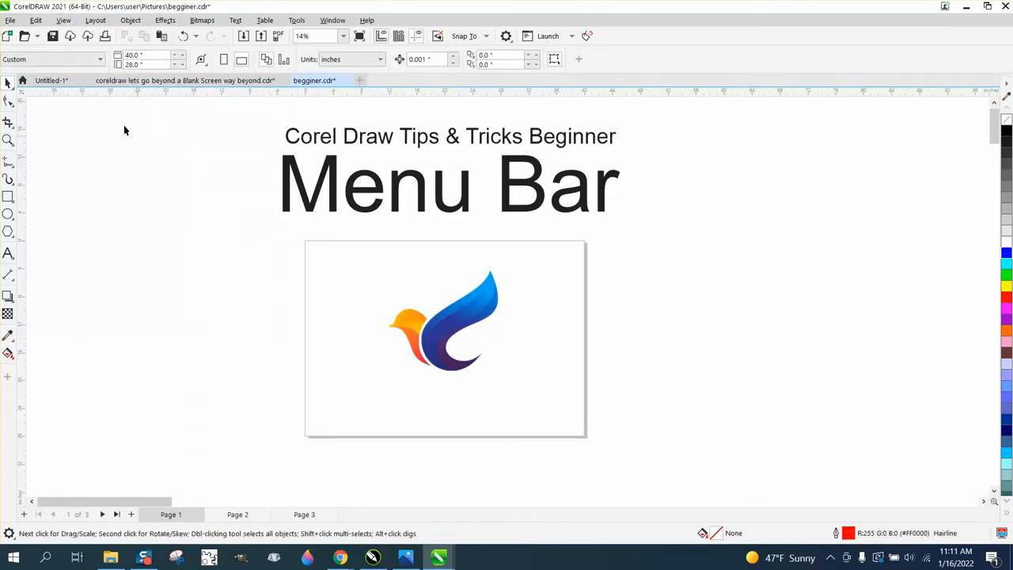
click(64, 21)
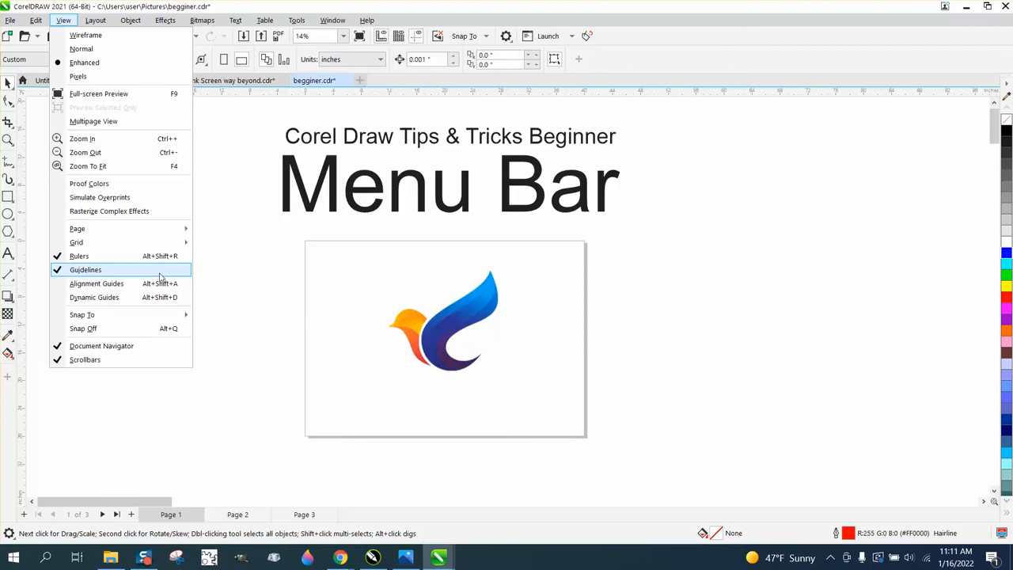
mouse_move(181, 232)
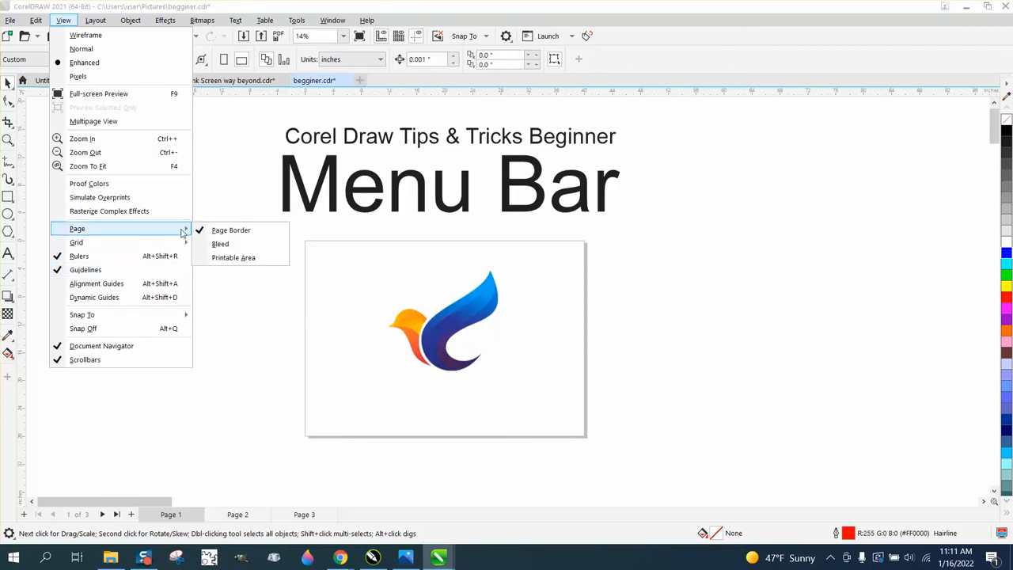
mouse_move(99, 317)
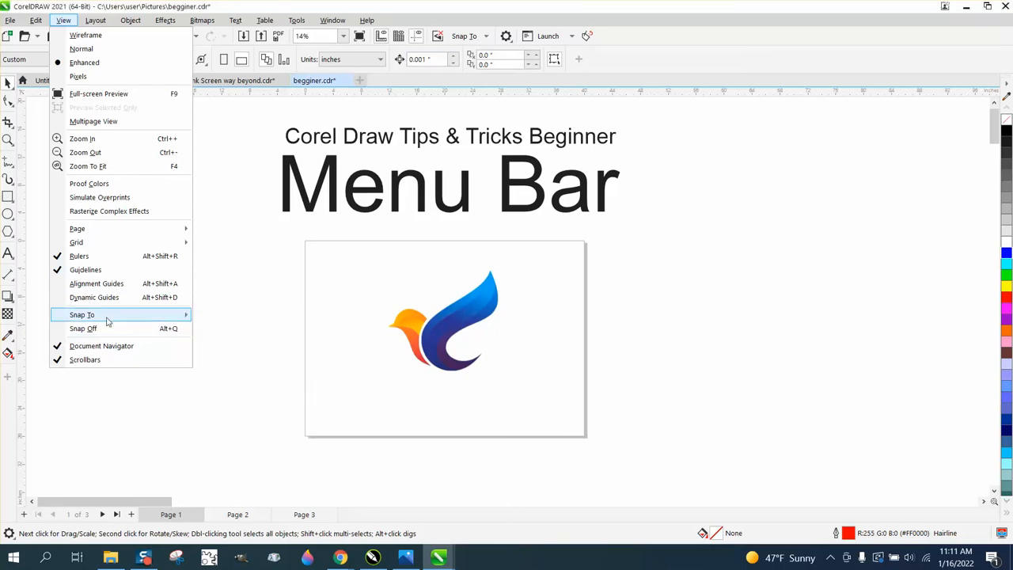
Draw a rectangle about 6 by 8 inches beside the page and snap its upper-left corner to the page's upper-left corner
click(9, 223)
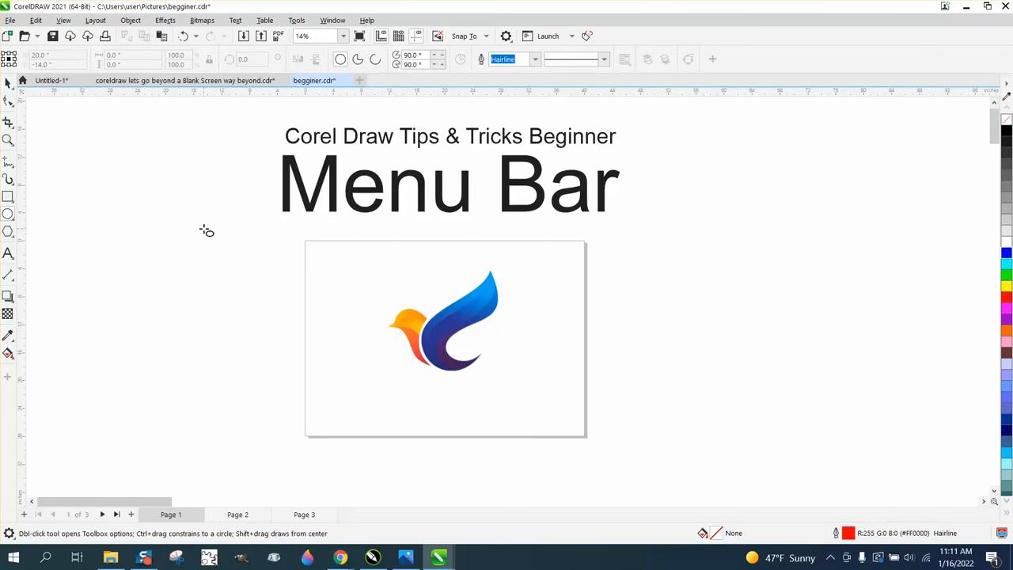
click(8, 196)
drag(214, 232, 256, 287)
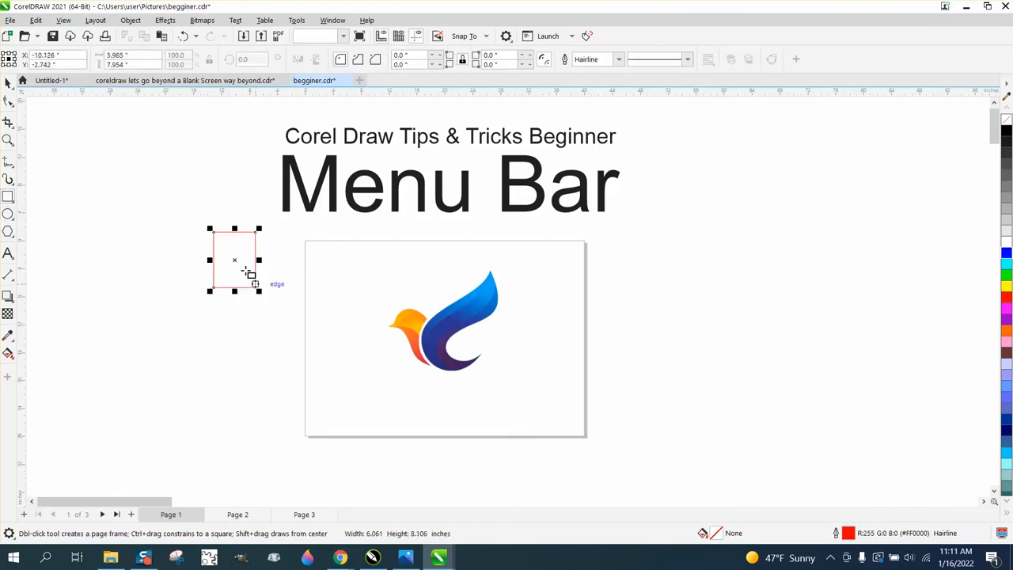
click(7, 82)
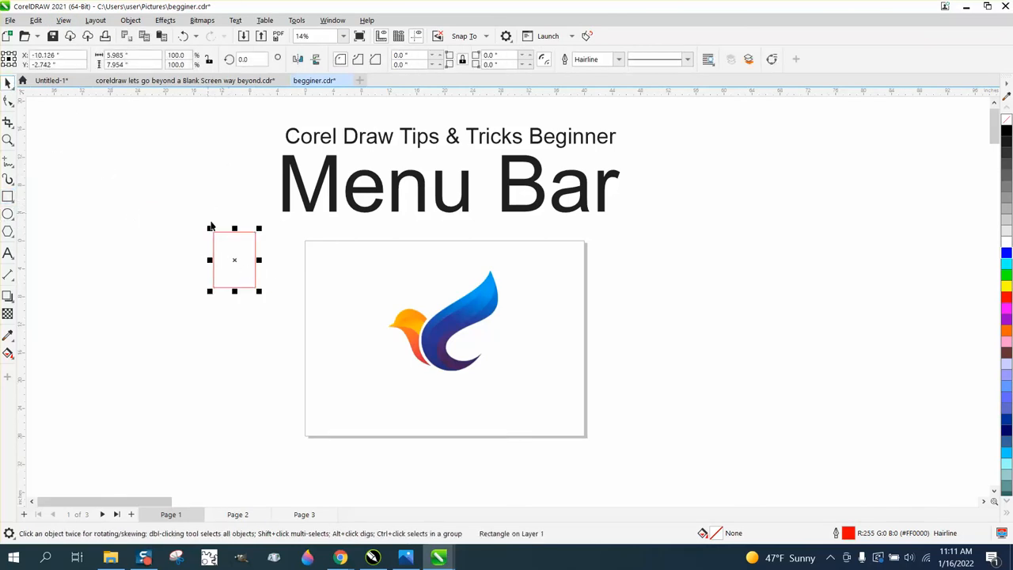
drag(214, 233, 307, 246)
Add a vertical guideline at X about -16.9 inches and snap the rectangle's left edge to it
drag(26, 222, 187, 235)
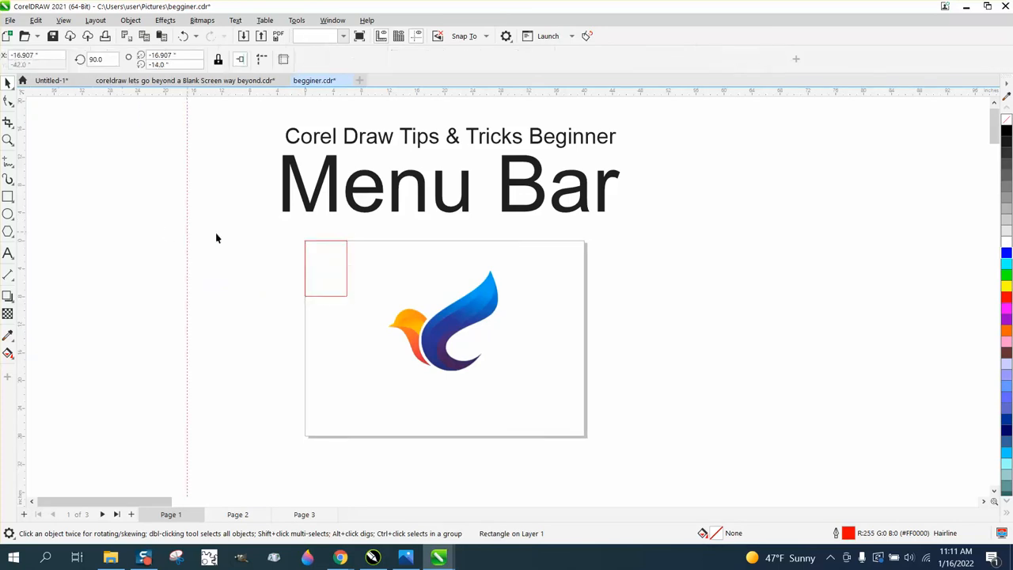
drag(306, 246, 187, 239)
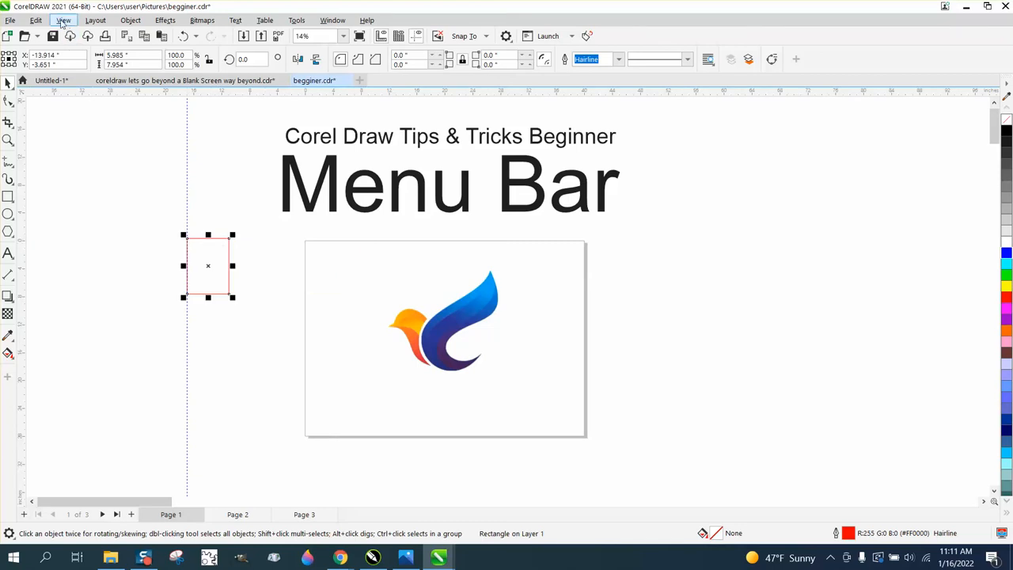
Review the snapping options and place a copy of the rectangle with its upper-left corner snapped to the original's lower-right corner
click(486, 37)
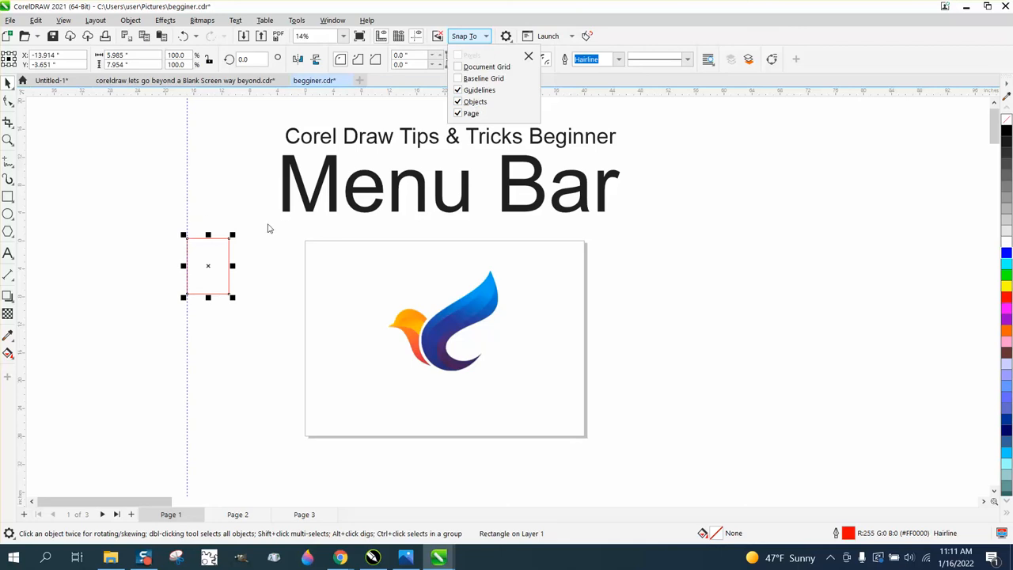
click(8, 84)
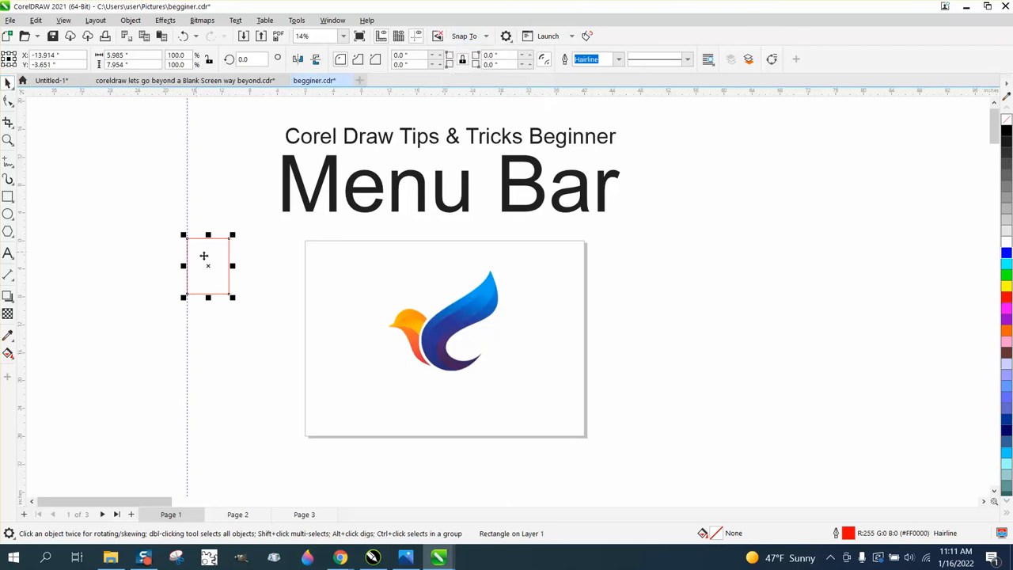
drag(217, 271, 243, 305)
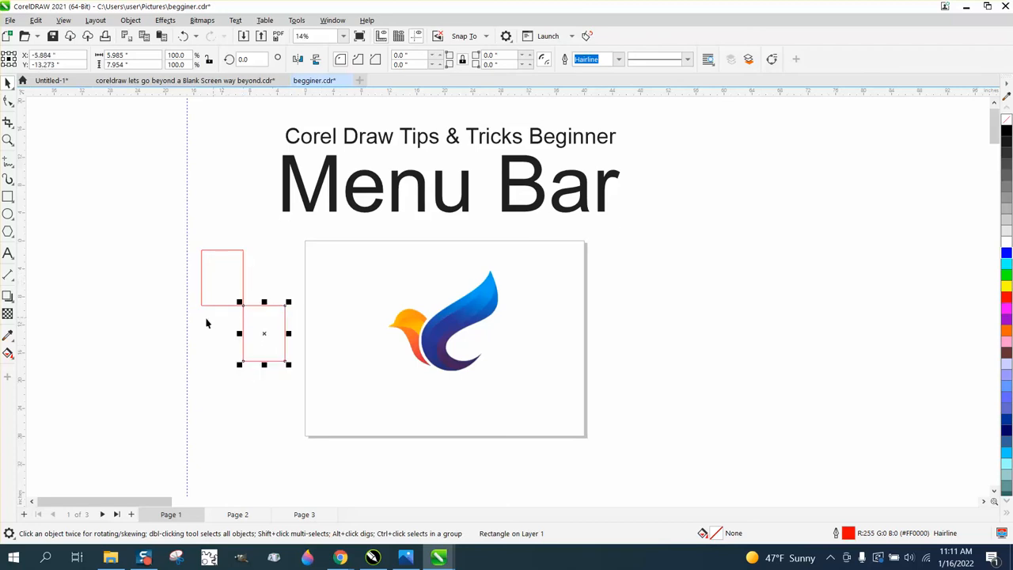
click(222, 322)
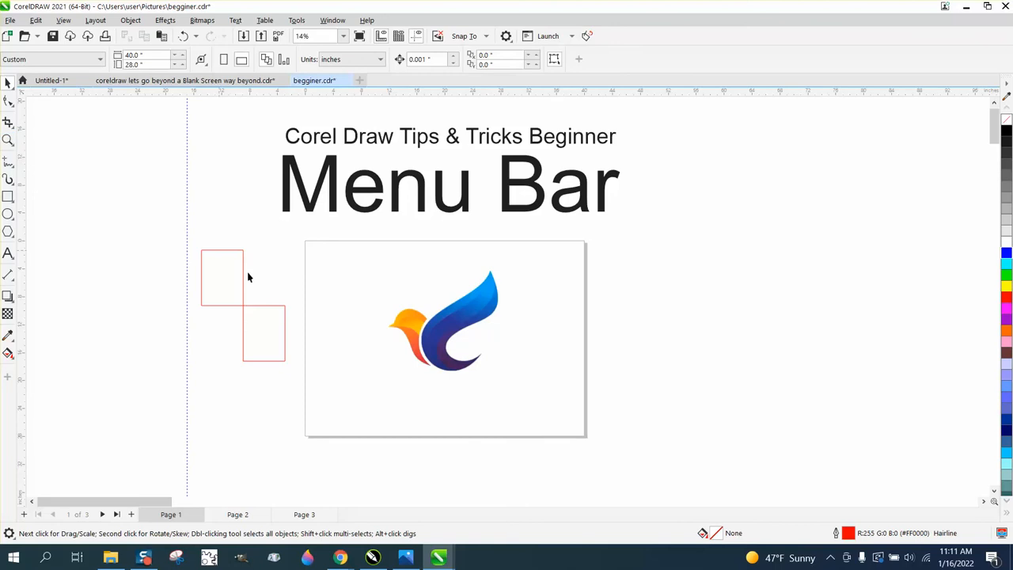
Turn off snapping to objects and move the lower rectangle freely away from the other rectangle's corner, to about X -5.354, Y -15.015 inches
click(269, 312)
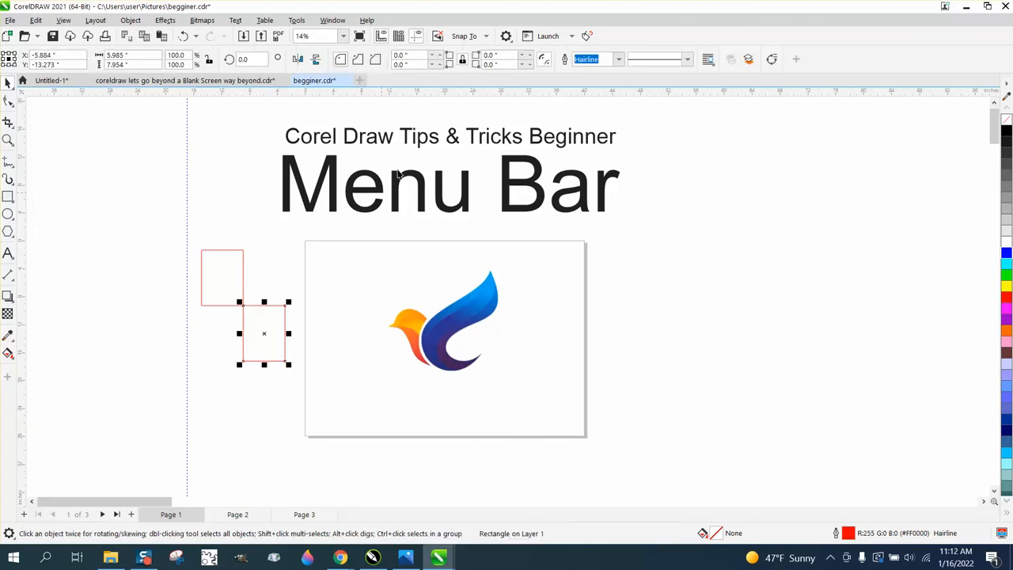
click(485, 37)
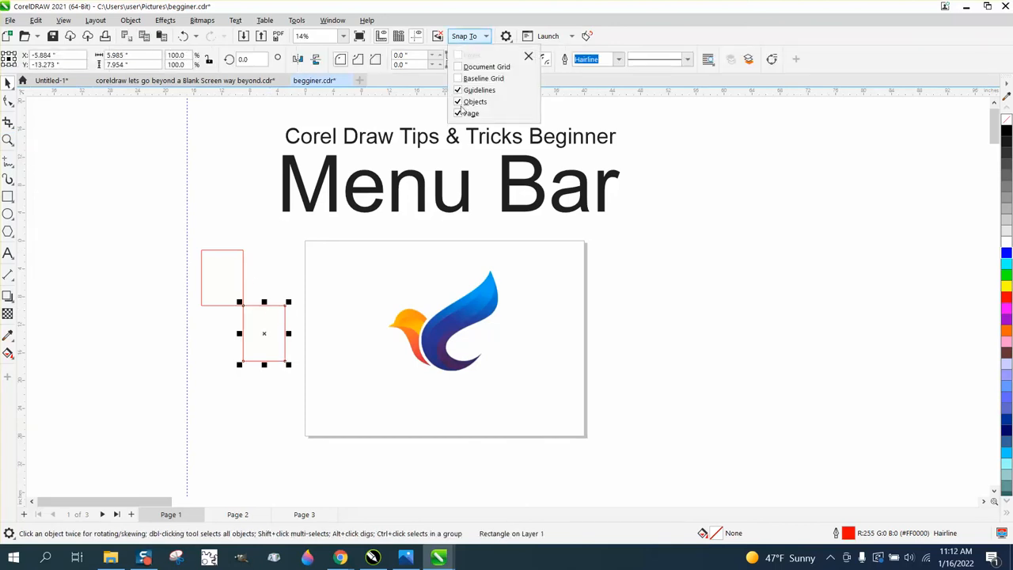
click(276, 318)
drag(270, 332, 249, 320)
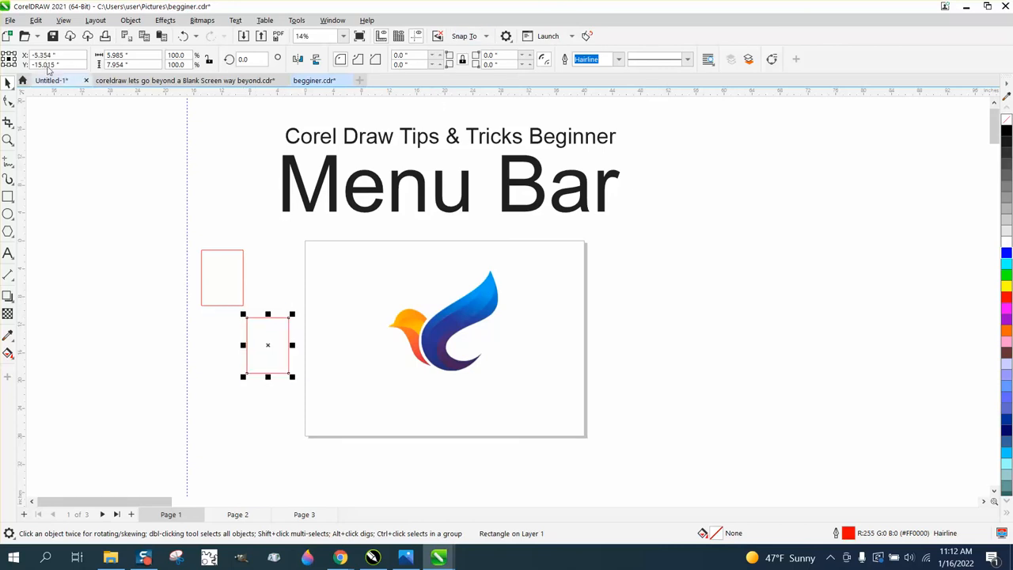
Turn snapping to objects back on and snap the lower rectangle's upper-left corner to the other rectangle's lower-right corner
click(64, 20)
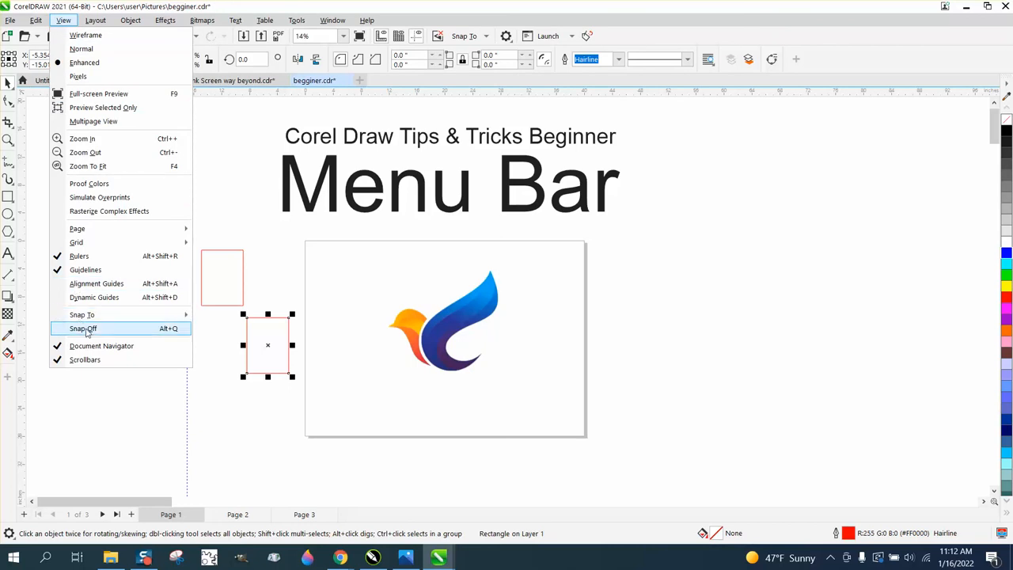
mouse_move(89, 318)
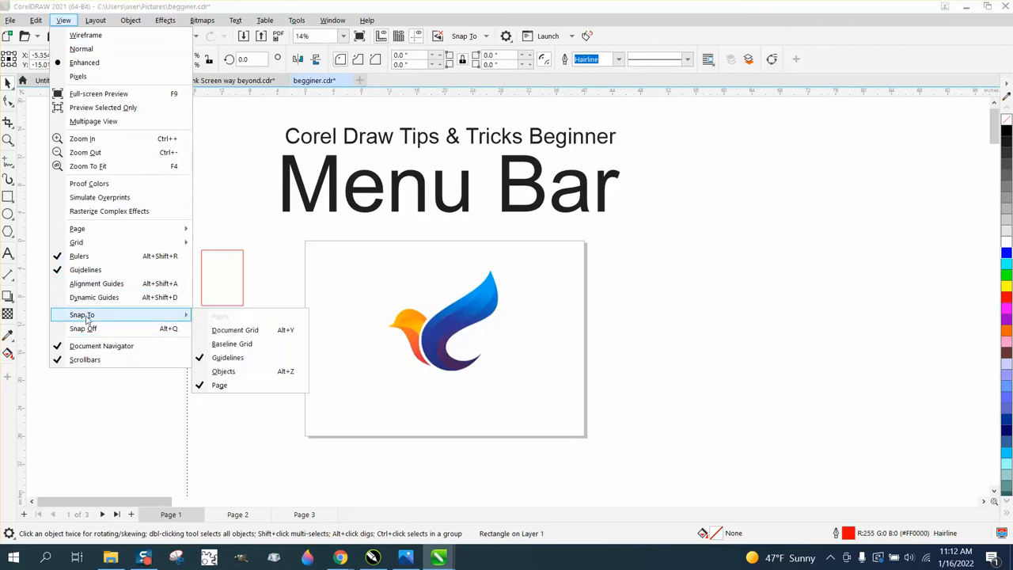
click(208, 372)
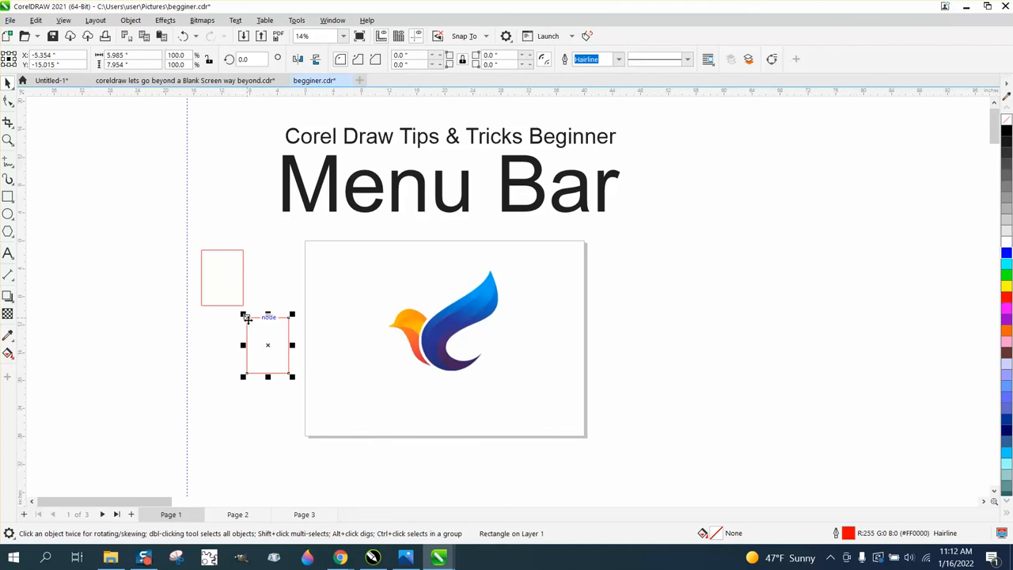
mouse_move(246, 317)
mouse_down()
mouse_move(245, 306)
mouse_move(255, 330)
mouse_move(243, 307)
mouse_up()
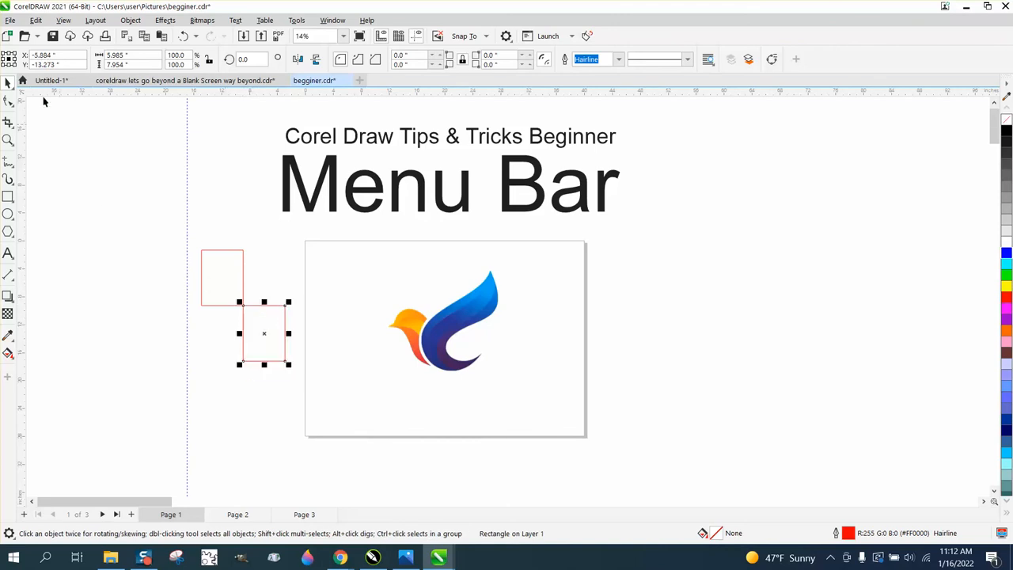
Select both red rectangles beside the page and delete them
click(63, 19)
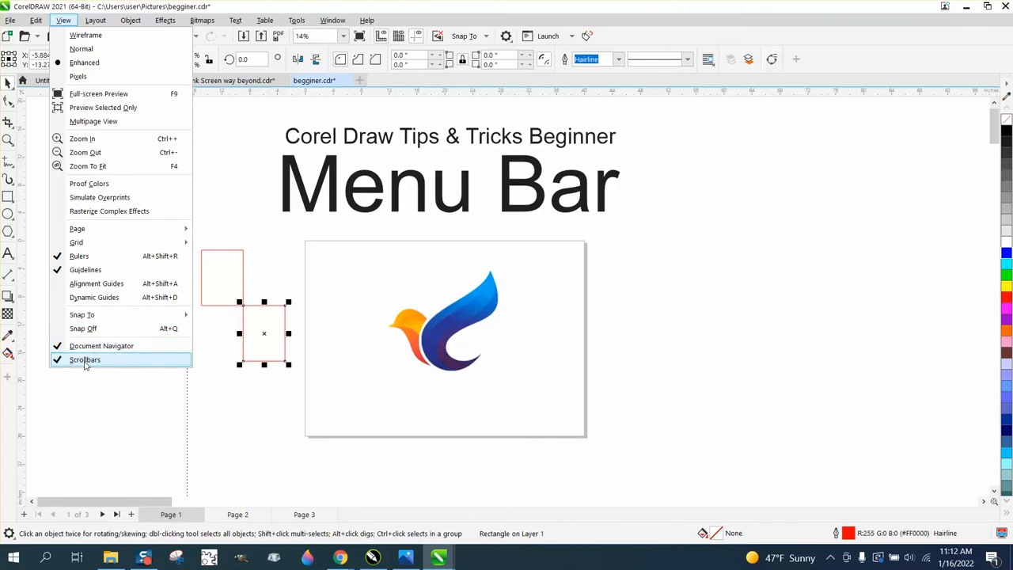
click(215, 232)
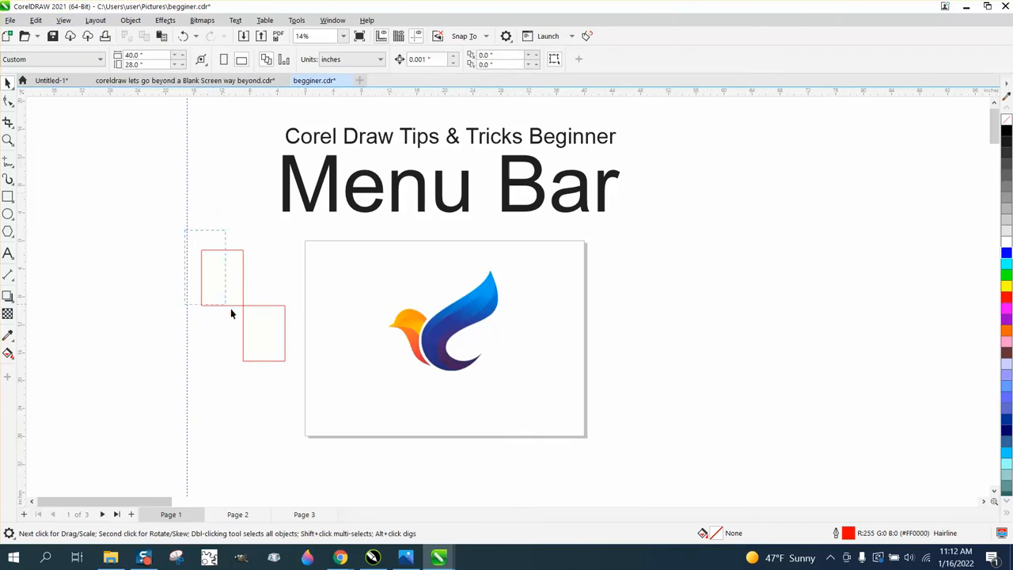
drag(299, 370, 303, 372)
key(Delete)
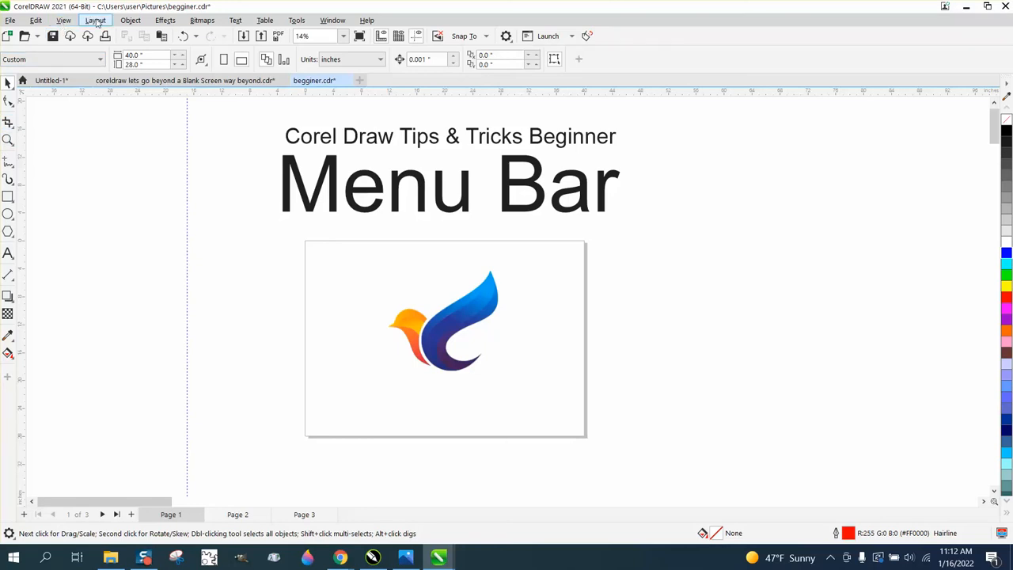
Zoom in on the two heading lines above the page with the Zoom tool
click(8, 141)
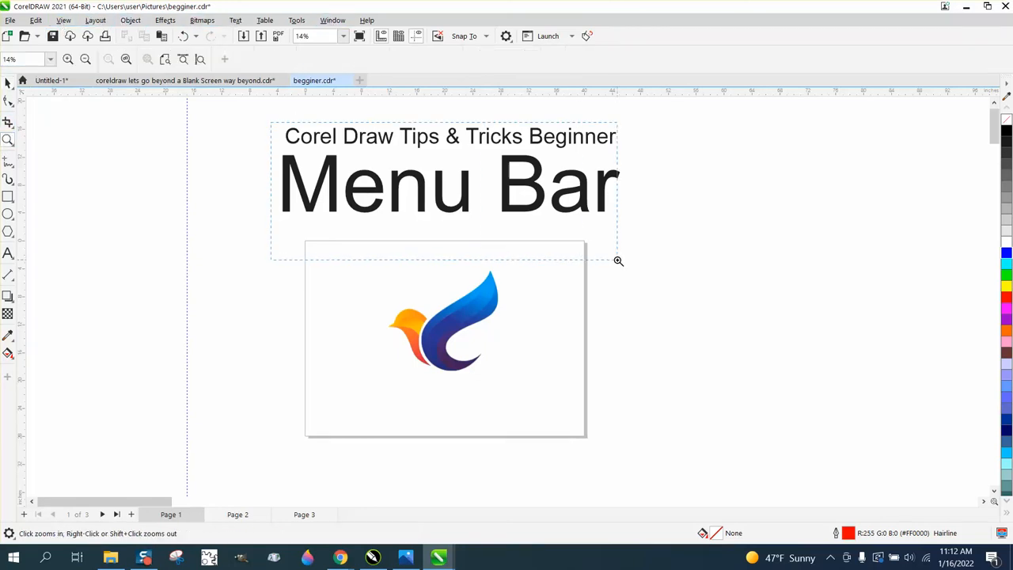